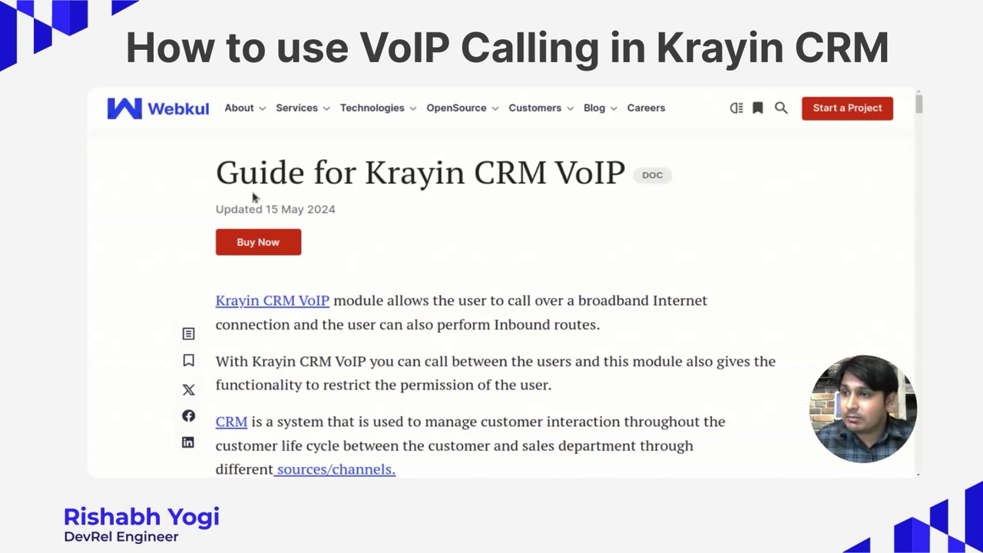
- Highlight the 'Guide for Krayin CRM VoIP' title, then read down into the Asterisk installation steps
{"action": "left_click_drag", "start_coordinate": [216, 172], "coordinate": [731, 175]}
{"action": "scroll", "coordinate": [727, 217], "scroll_direction": "down", "scroll_amount": 1}
{"action": "scroll", "coordinate": [725, 209], "scroll_direction": "up", "scroll_amount": 1}
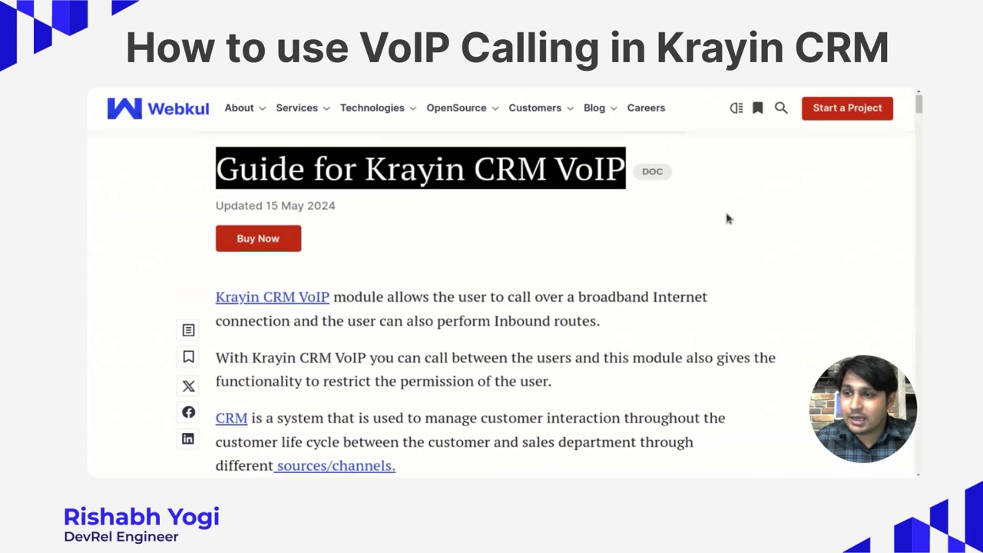
{"action": "left_click", "coordinate": [660, 215]}
{"action": "scroll", "coordinate": [323, 338], "scroll_direction": "down", "scroll_amount": 2}
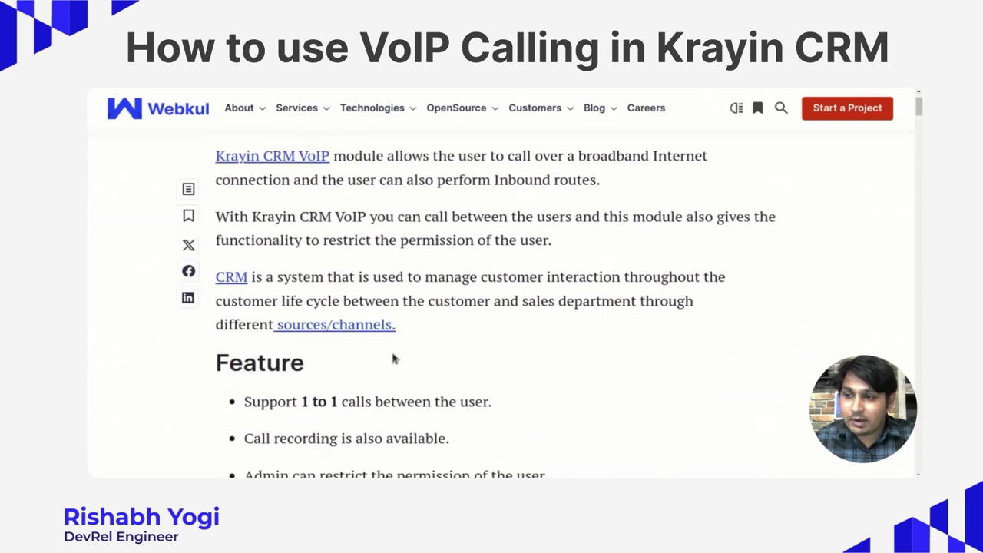
{"action": "scroll", "coordinate": [392, 358], "scroll_direction": "down", "scroll_amount": 2}
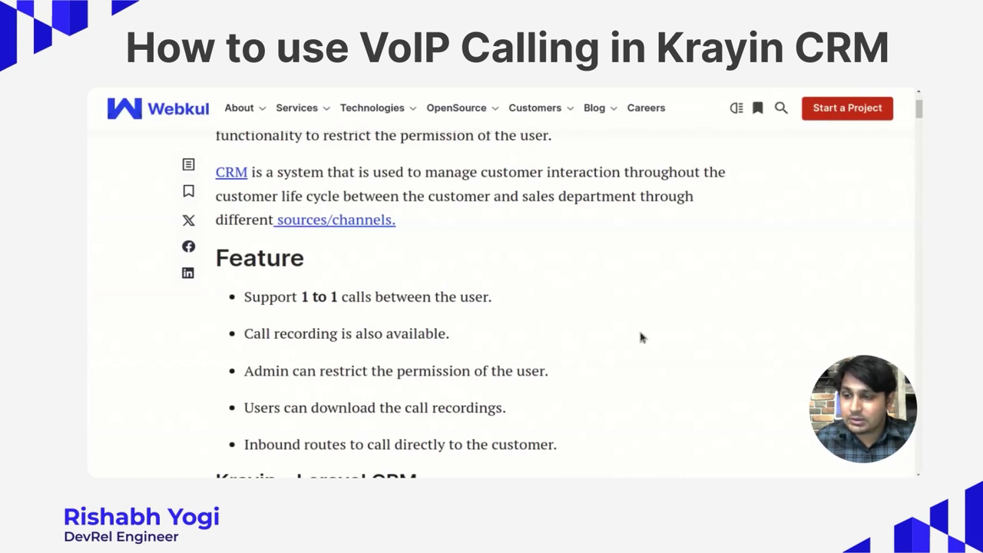
{"action": "scroll", "coordinate": [641, 337], "scroll_direction": "down", "scroll_amount": 1}
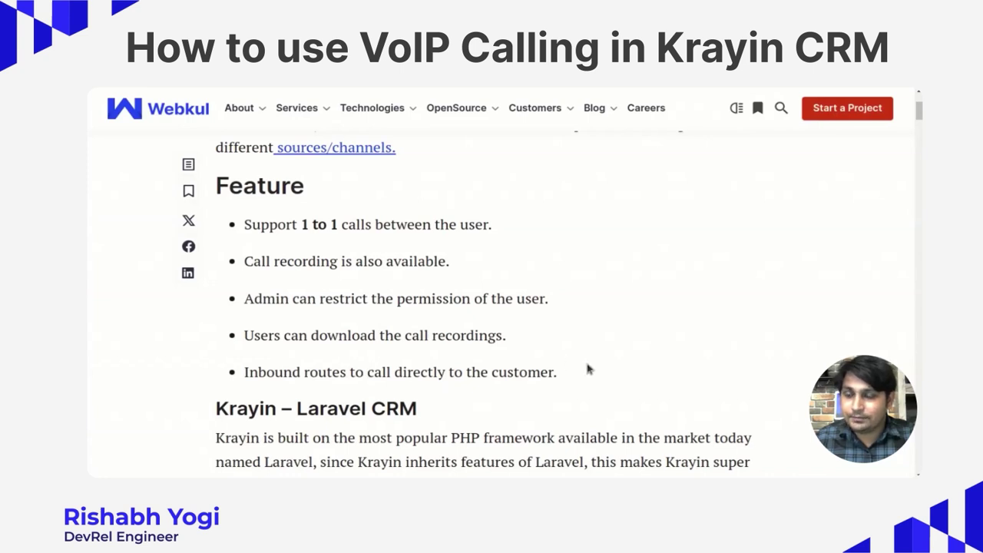
{"action": "scroll", "coordinate": [585, 359], "scroll_direction": "up", "scroll_amount": 4}
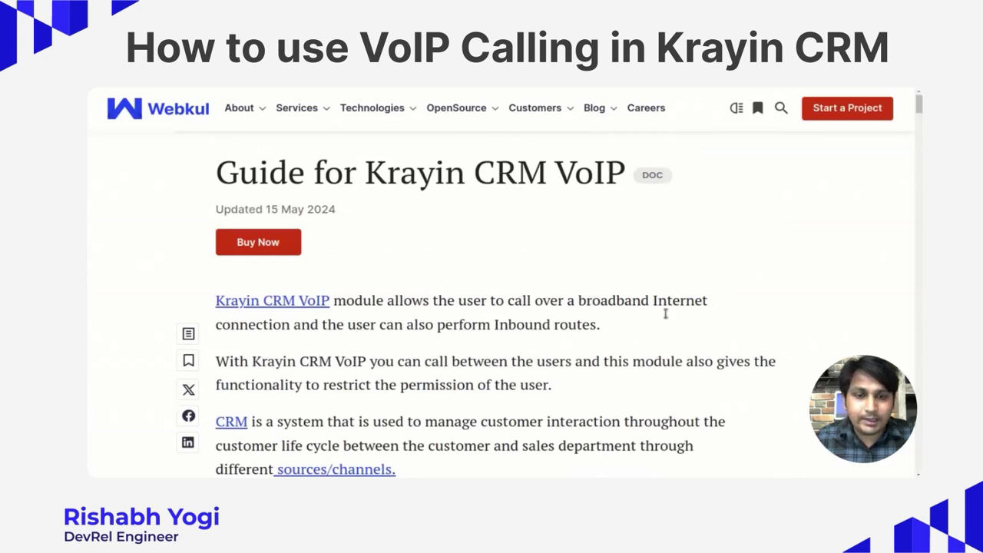
- Scroll past the composer steps to the Laravel VoIP API requirements: Apache 2, 2 GB RAM, PHP 8.2, Composer 2
{"action": "scroll", "coordinate": [668, 319], "scroll_direction": "down", "scroll_amount": 7}
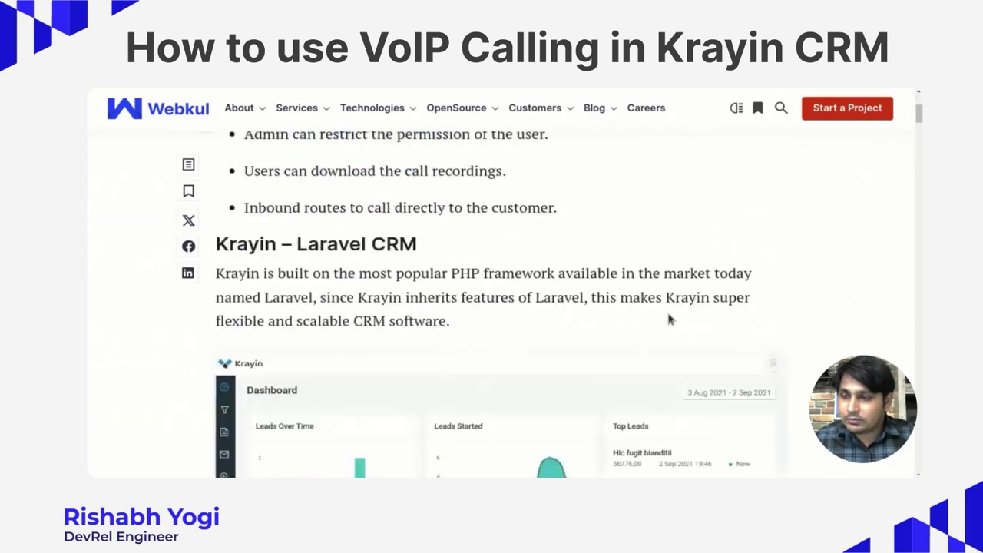
{"action": "scroll", "coordinate": [658, 315], "scroll_direction": "down", "scroll_amount": 9}
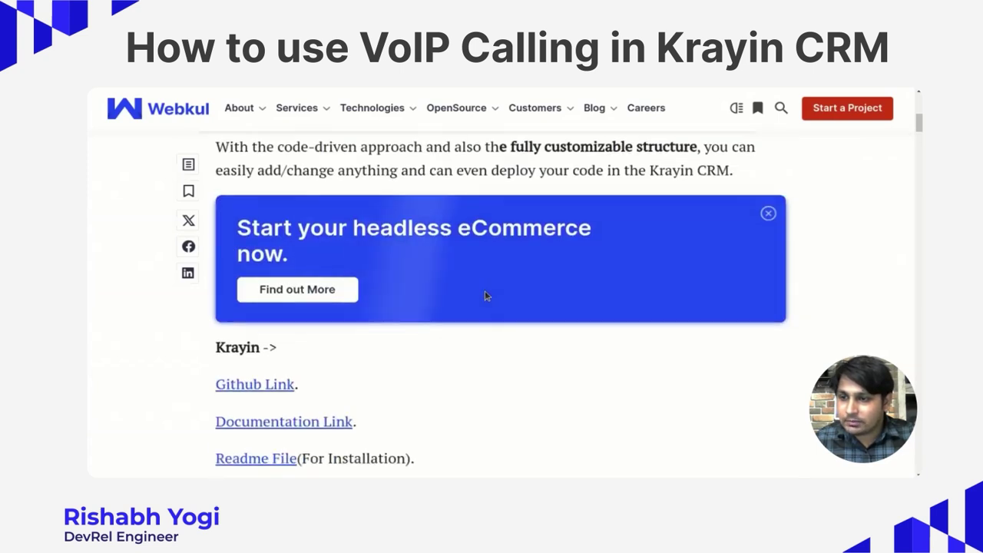
{"action": "scroll", "coordinate": [485, 296], "scroll_direction": "down", "scroll_amount": 2}
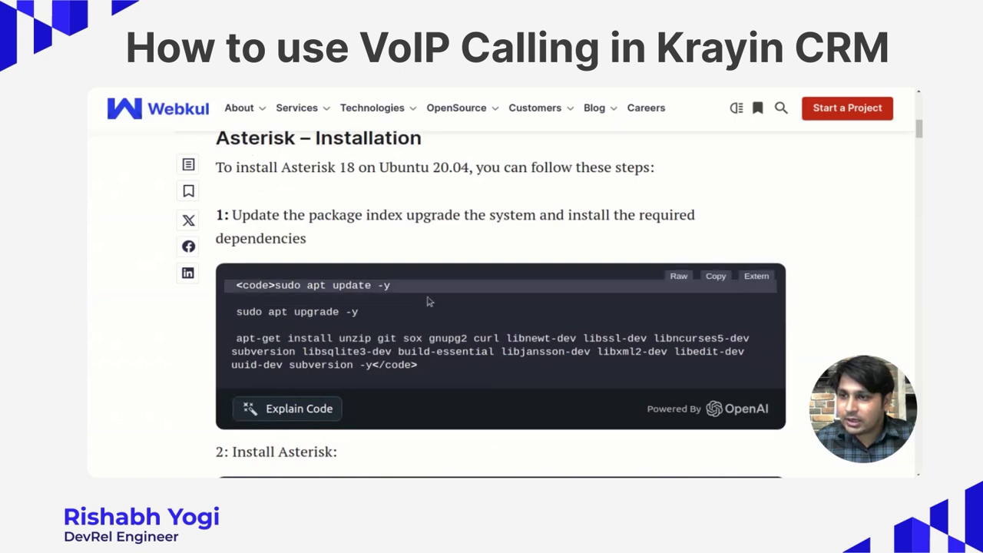
{"action": "scroll", "coordinate": [288, 329], "scroll_direction": "down", "scroll_amount": 2}
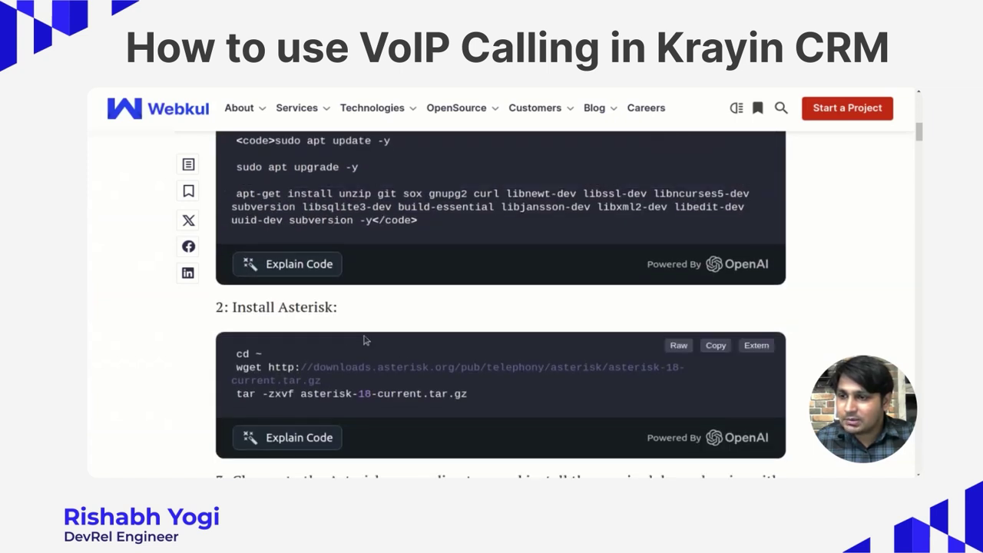
{"action": "scroll", "coordinate": [346, 325], "scroll_direction": "down", "scroll_amount": 3}
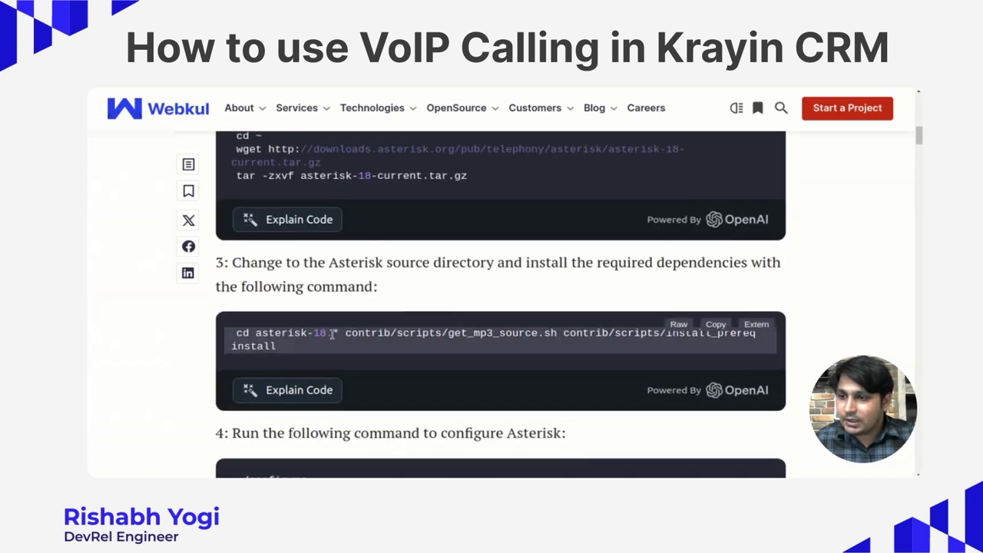
{"action": "scroll", "coordinate": [347, 326], "scroll_direction": "down", "scroll_amount": 10}
{"action": "scroll", "coordinate": [338, 335], "scroll_direction": "down", "scroll_amount": 8}
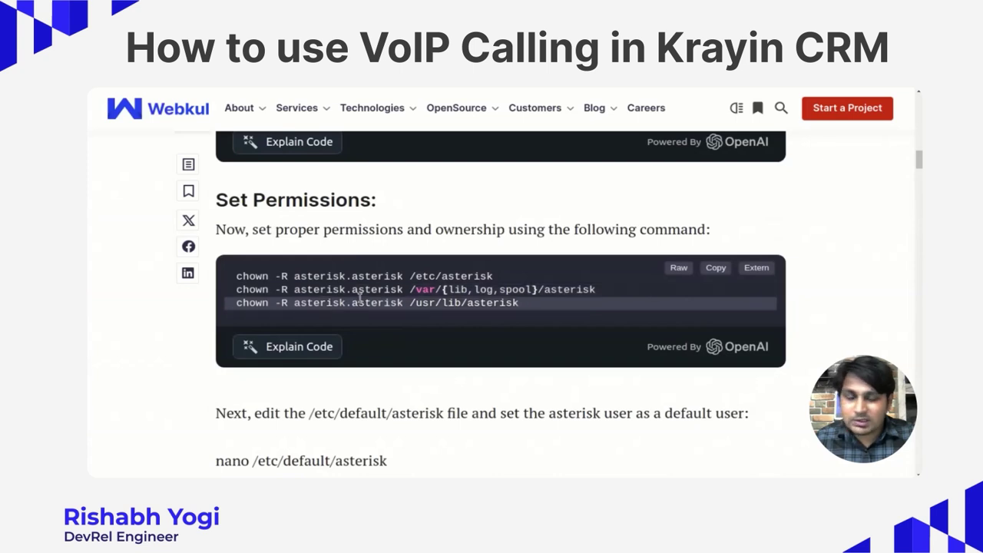
{"action": "scroll", "coordinate": [359, 296], "scroll_direction": "down", "scroll_amount": 1}
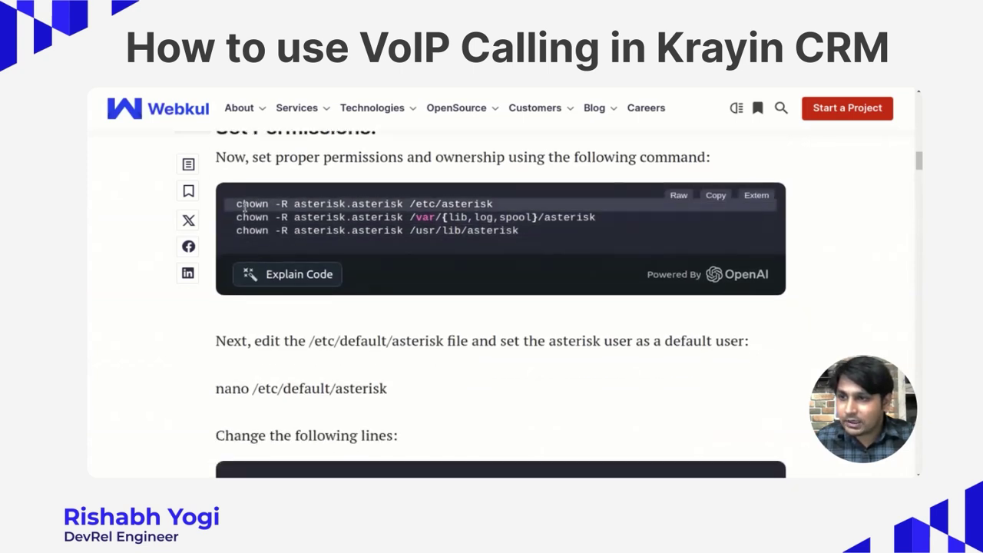
{"action": "scroll", "coordinate": [447, 287], "scroll_direction": "down", "scroll_amount": 5}
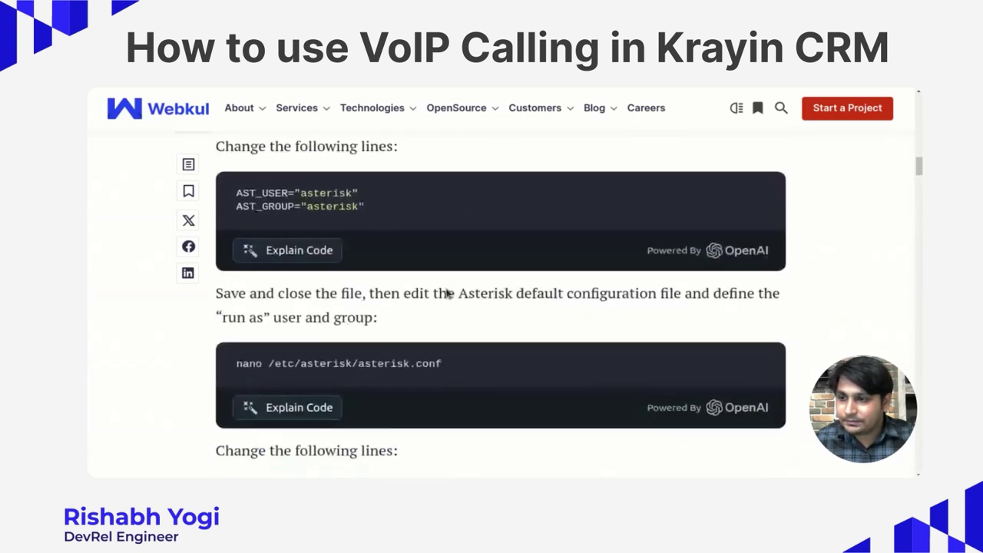
{"action": "scroll", "coordinate": [445, 288], "scroll_direction": "down", "scroll_amount": 10}
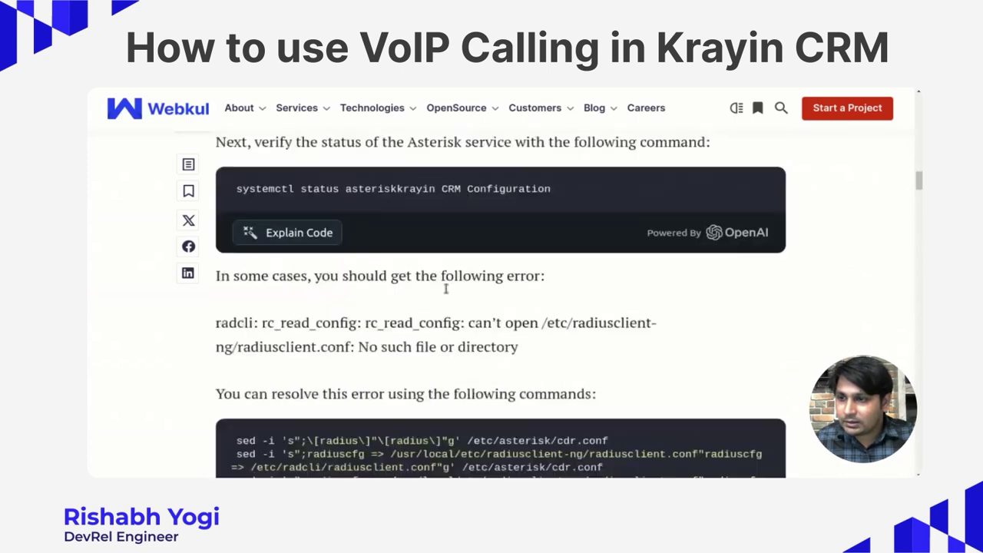
{"action": "scroll", "coordinate": [447, 292], "scroll_direction": "down", "scroll_amount": 12}
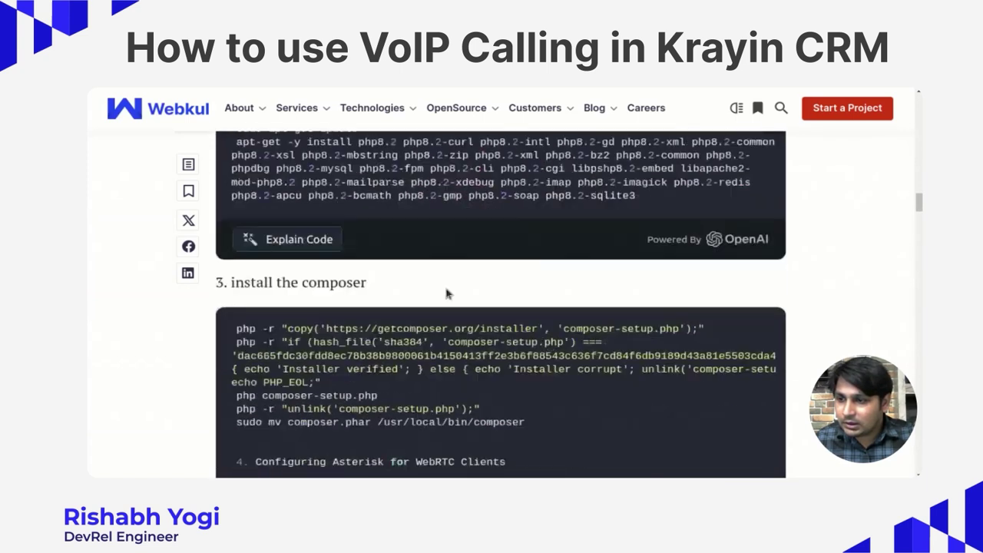
{"action": "scroll", "coordinate": [447, 293], "scroll_direction": "down", "scroll_amount": 5}
{"action": "scroll", "coordinate": [261, 218], "scroll_direction": "up", "scroll_amount": 4}
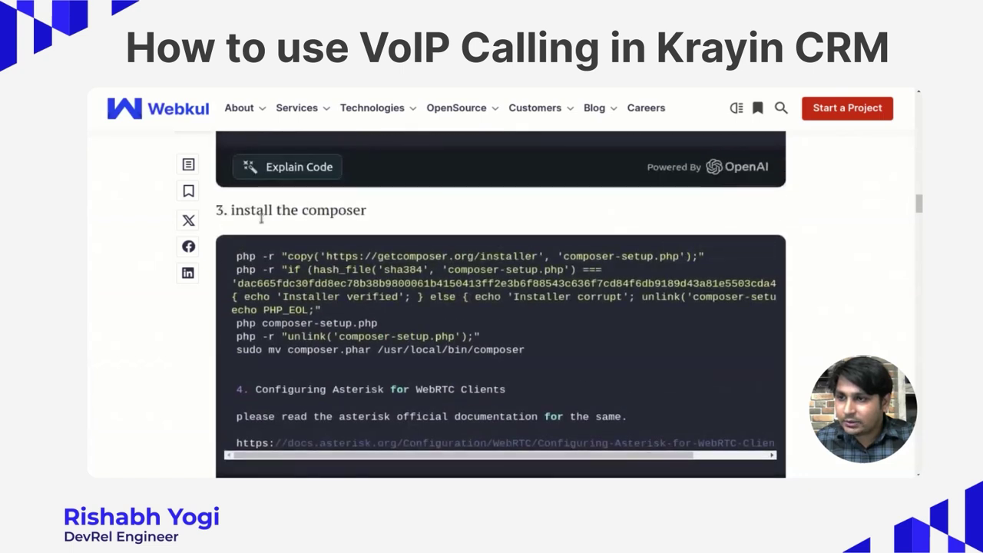
{"action": "scroll", "coordinate": [355, 243], "scroll_direction": "up", "scroll_amount": 2}
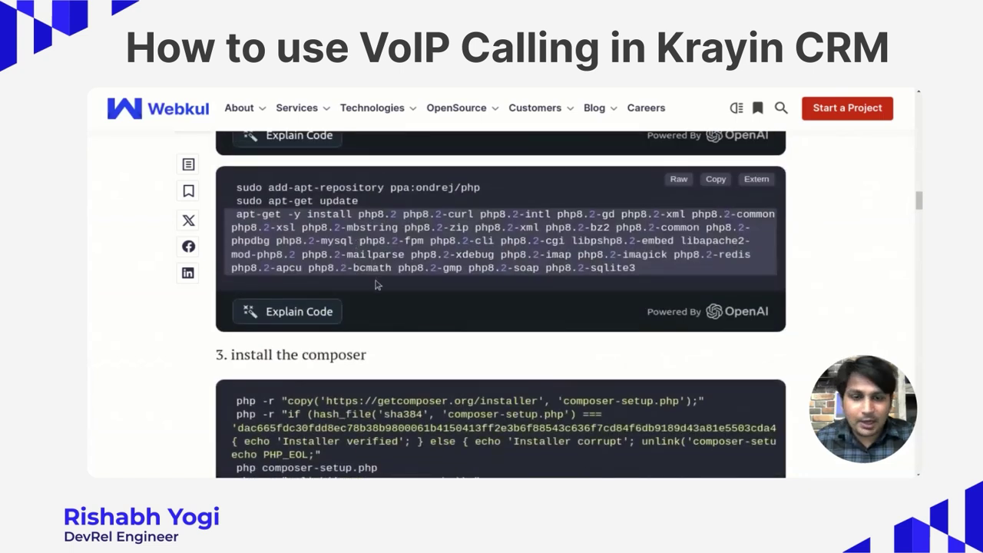
{"action": "scroll", "coordinate": [376, 285], "scroll_direction": "down", "scroll_amount": 5}
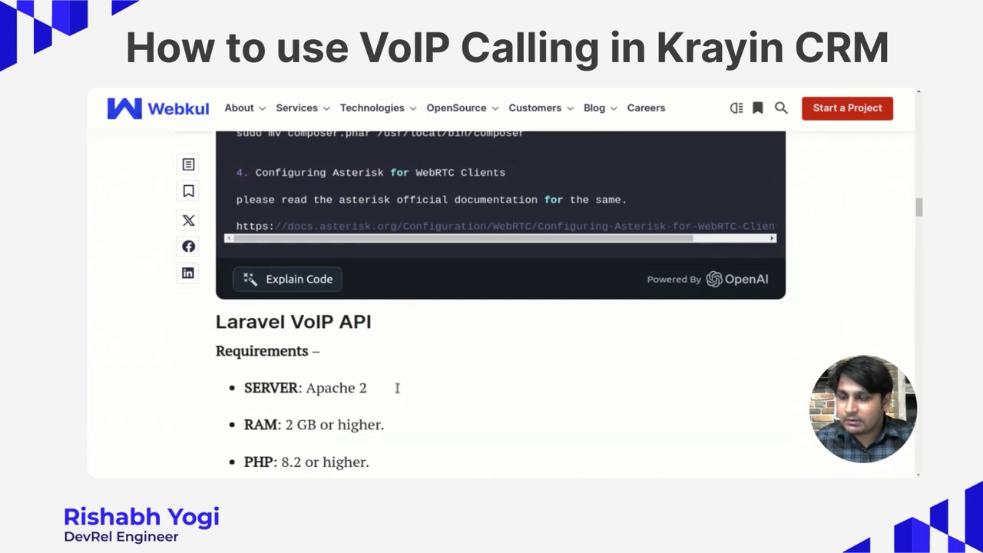
{"action": "scroll", "coordinate": [401, 381], "scroll_direction": "down", "scroll_amount": 1}
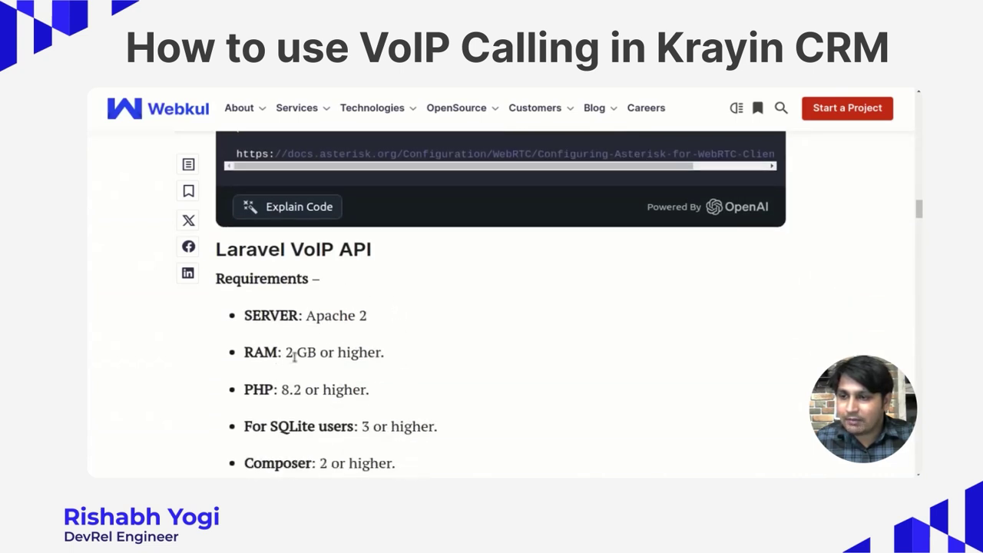
- Scroll through the Laravel VoIP API Requirements and Installation sections of the guide
{"action": "scroll", "coordinate": [443, 353], "scroll_direction": "down", "scroll_amount": 1}
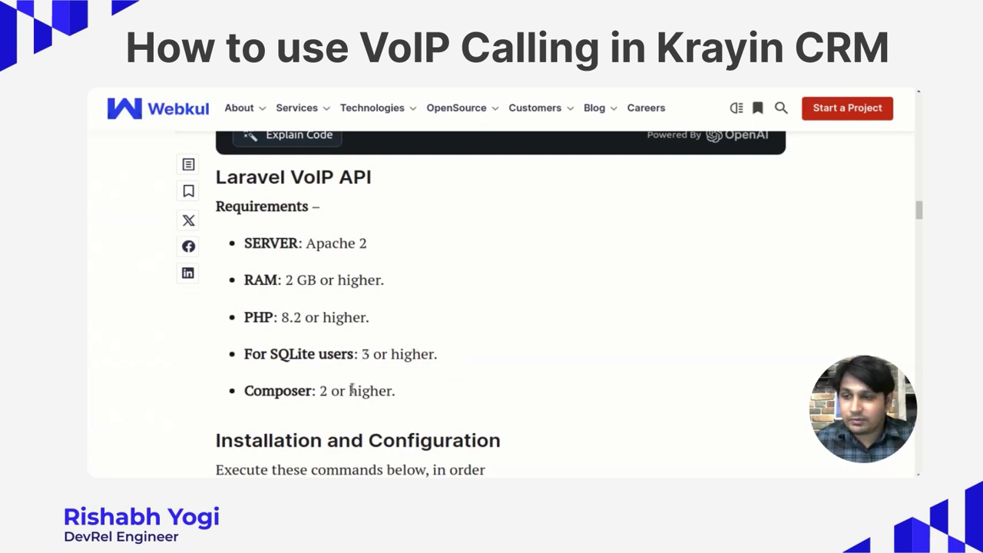
{"action": "scroll", "coordinate": [433, 354], "scroll_direction": "down", "scroll_amount": 2}
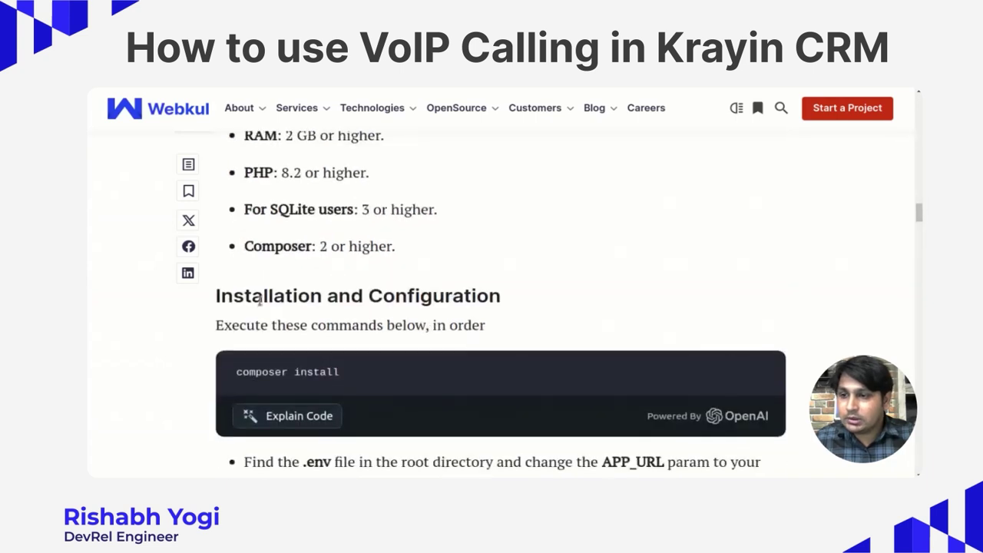
{"action": "scroll", "coordinate": [466, 303], "scroll_direction": "down", "scroll_amount": 10}
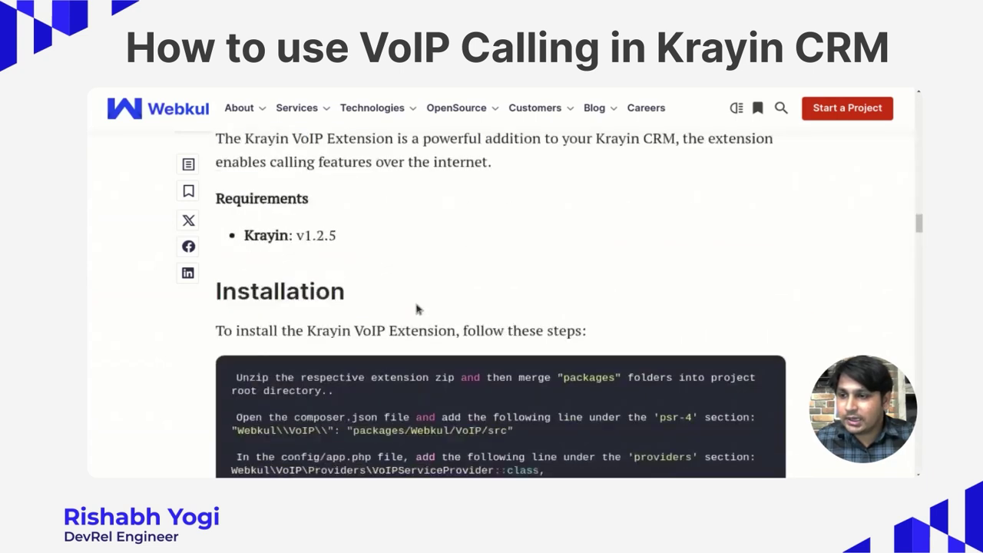
{"action": "scroll", "coordinate": [421, 309], "scroll_direction": "down", "scroll_amount": 9}
{"action": "scroll", "coordinate": [461, 305], "scroll_direction": "up", "scroll_amount": 3}
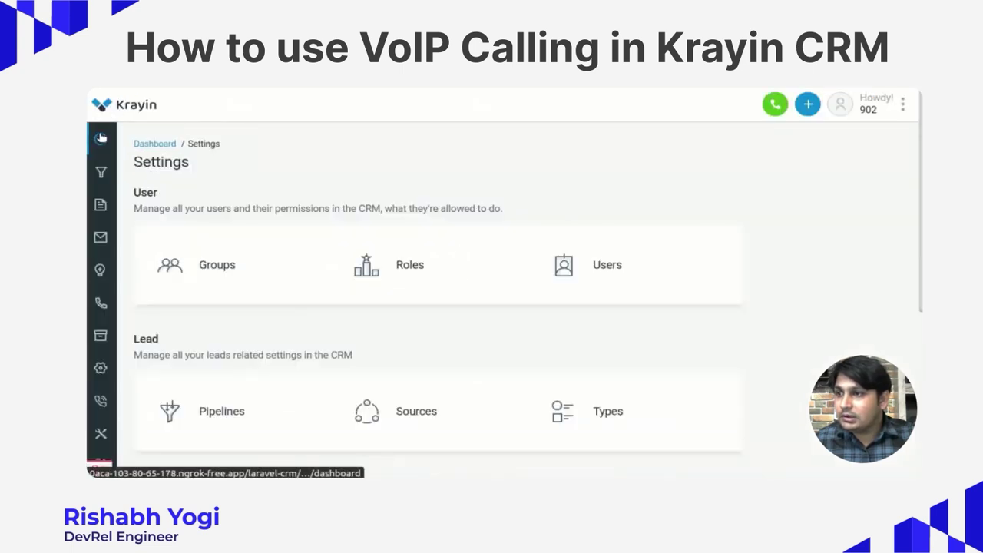
- Open the Dashboard and look over its leads, activities, emails and customers widgets
{"action": "left_click", "coordinate": [101, 138]}
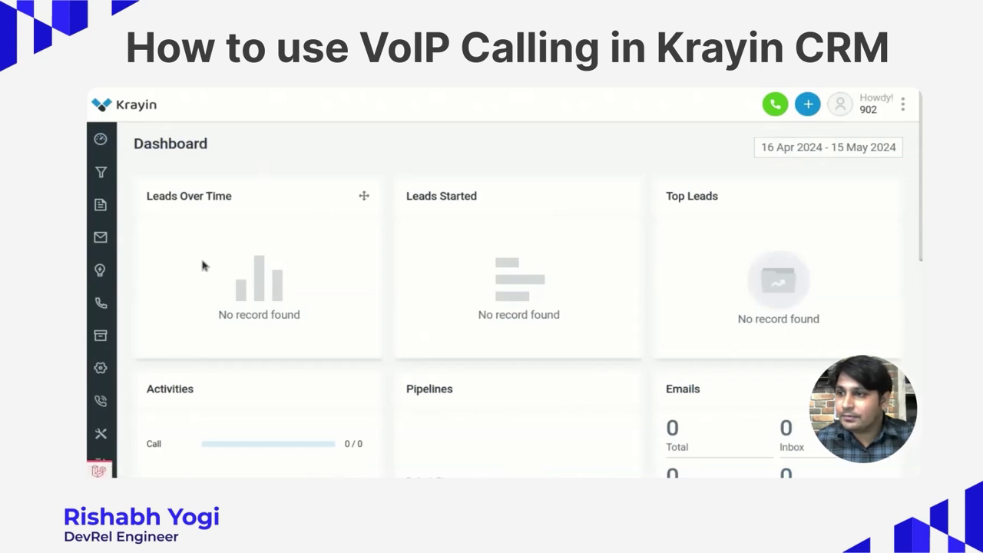
{"action": "scroll", "coordinate": [166, 266], "scroll_direction": "down", "scroll_amount": 2}
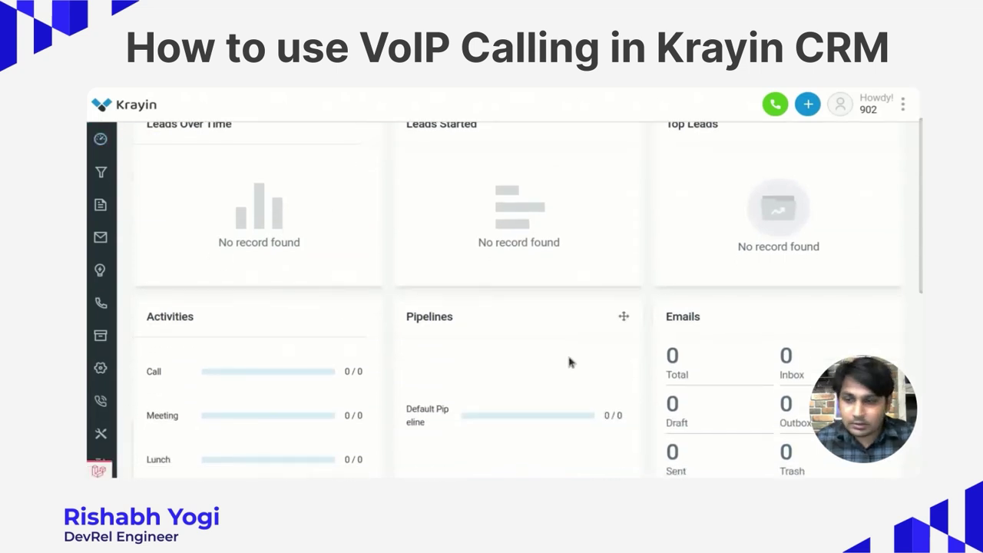
{"action": "scroll", "coordinate": [566, 352], "scroll_direction": "down", "scroll_amount": 5}
{"action": "mouse_move", "coordinate": [158, 400]}
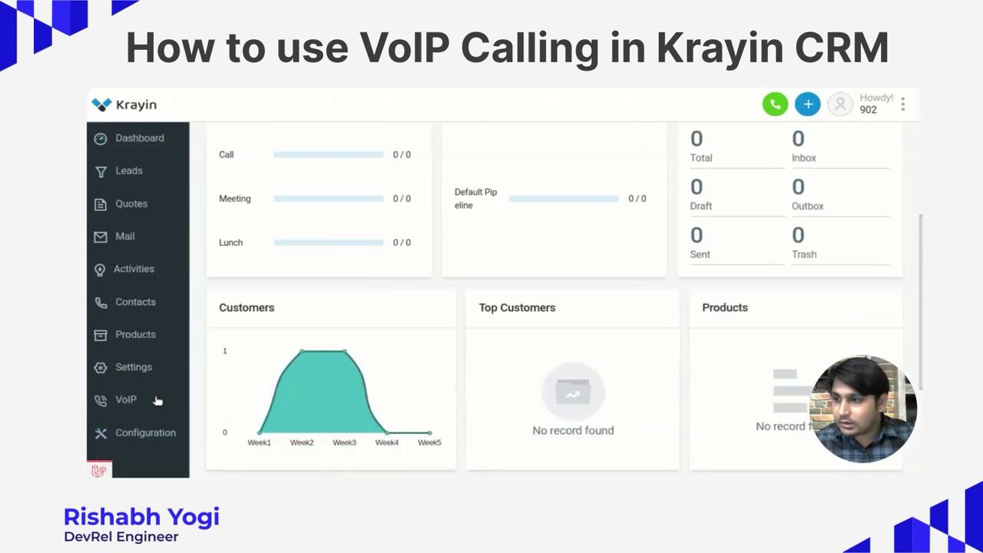
{"action": "scroll", "coordinate": [162, 231], "scroll_direction": "up", "scroll_amount": 4}
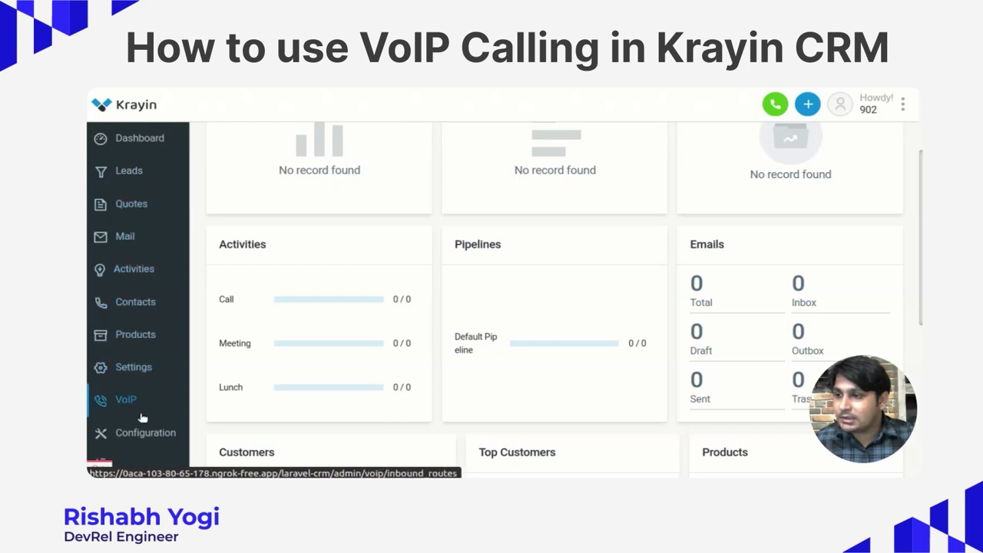
{"action": "scroll", "coordinate": [141, 453], "scroll_direction": "up", "scroll_amount": 2}
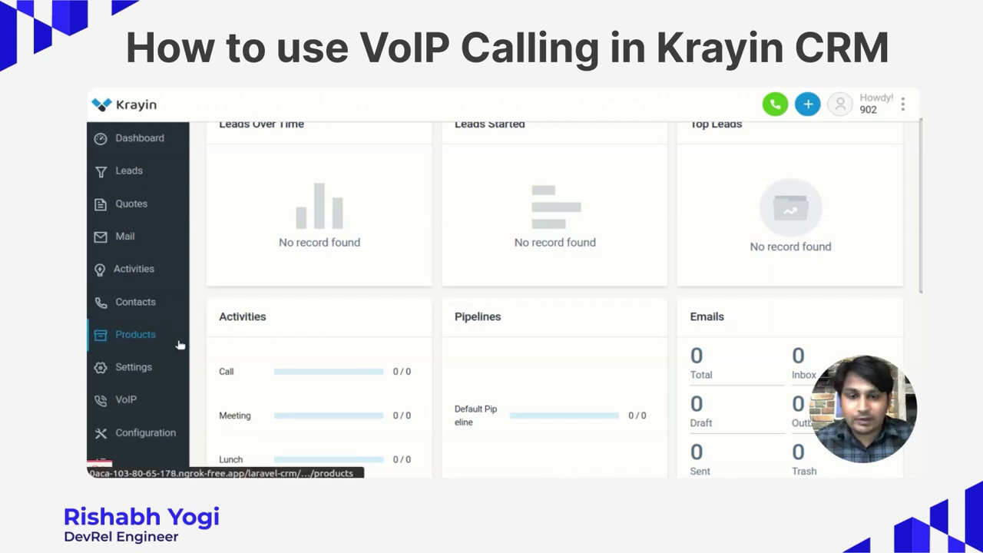
- From Settings, go down to Other Settings and open the VoIP card
{"action": "left_click", "coordinate": [132, 373]}
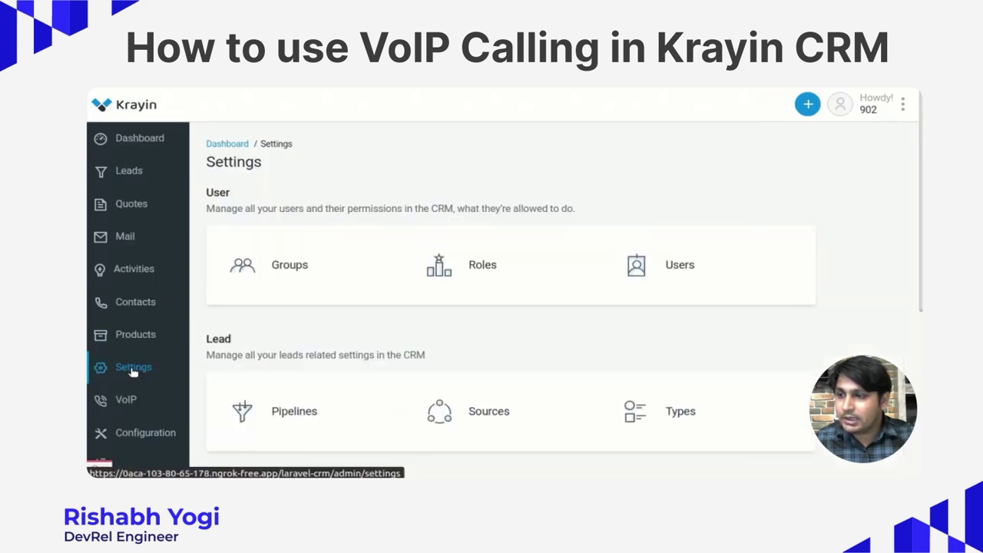
{"action": "scroll", "coordinate": [347, 228], "scroll_direction": "down", "scroll_amount": 2}
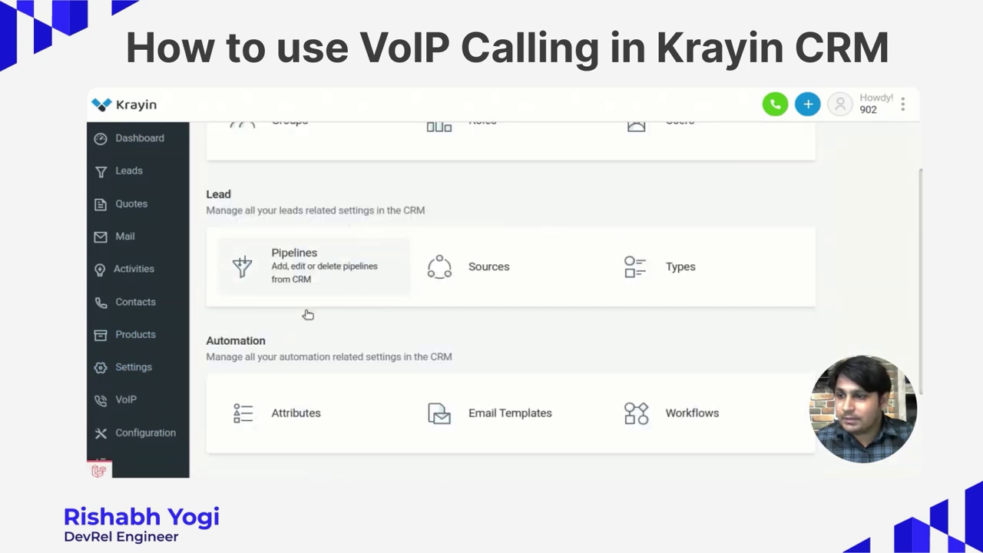
{"action": "scroll", "coordinate": [235, 353], "scroll_direction": "down", "scroll_amount": 2}
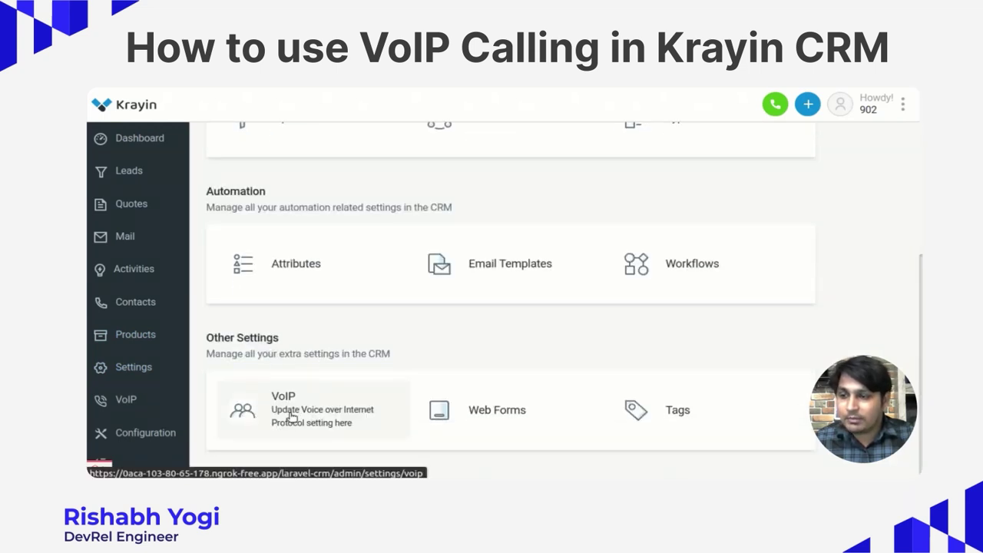
{"action": "left_click", "coordinate": [295, 415]}
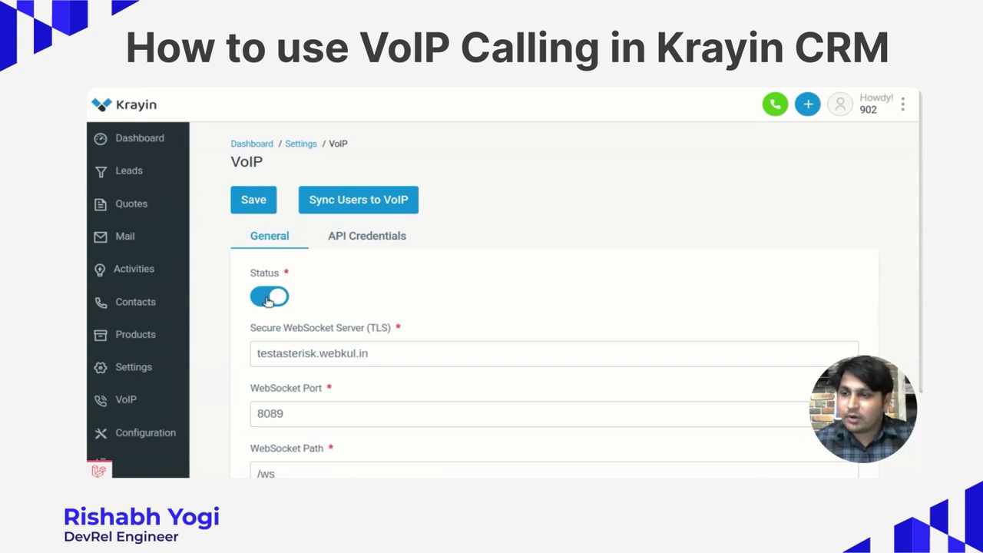
- Switch the VoIP status off and save the VoIP settings
{"action": "left_click", "coordinate": [268, 301]}
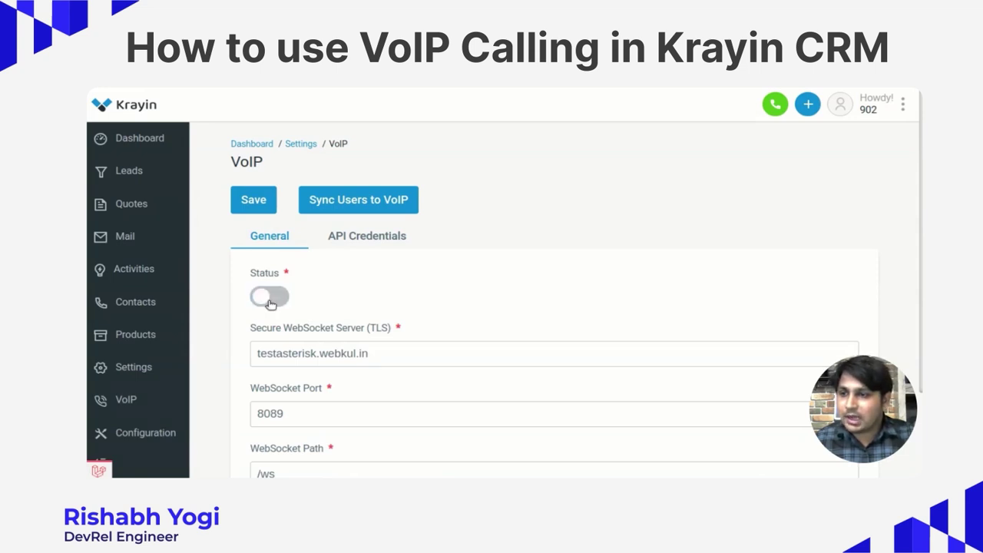
{"action": "left_click", "coordinate": [259, 206]}
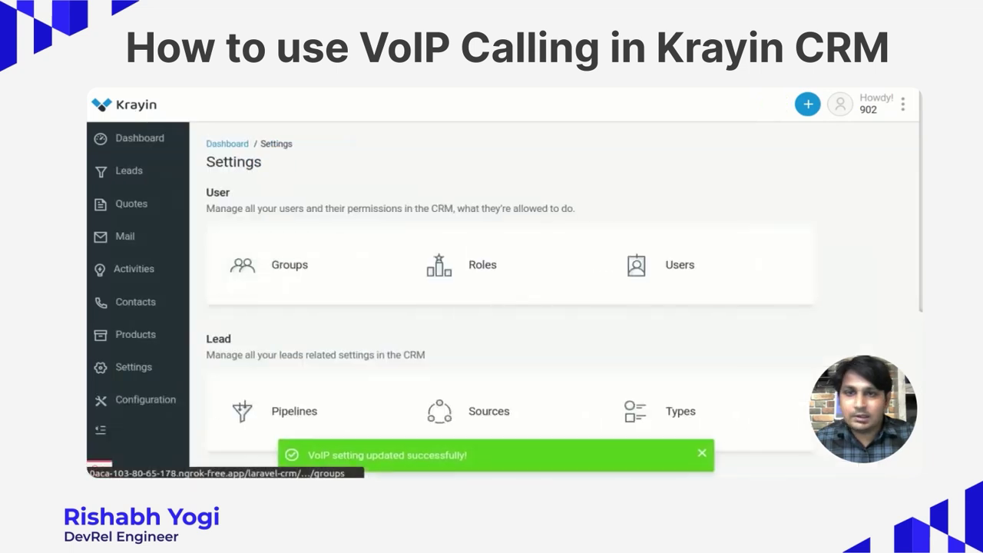
{"action": "scroll", "coordinate": [652, 205], "scroll_direction": "down", "scroll_amount": 4}
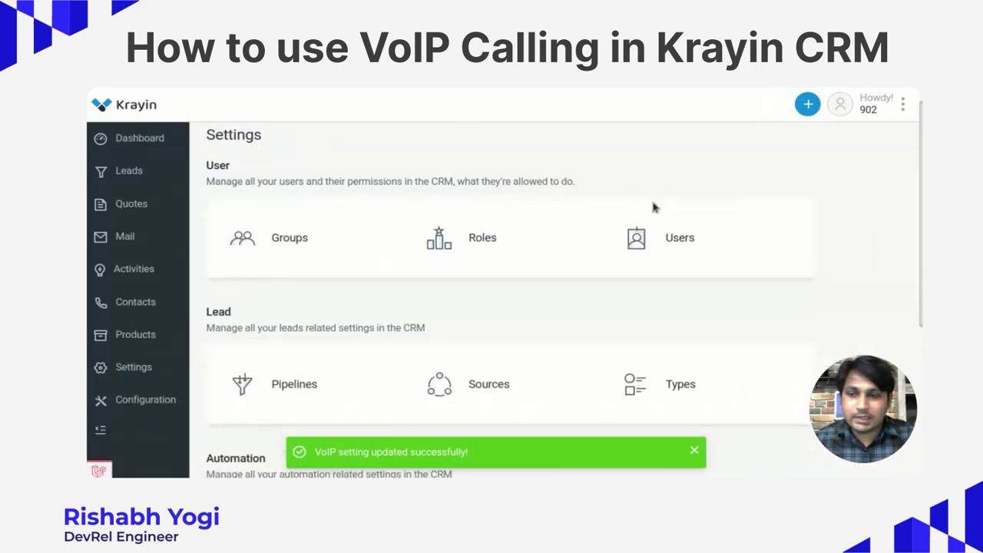
- Turn the VoIP status back on, save, and confirm the calling panel is available
{"action": "left_click", "coordinate": [284, 408]}
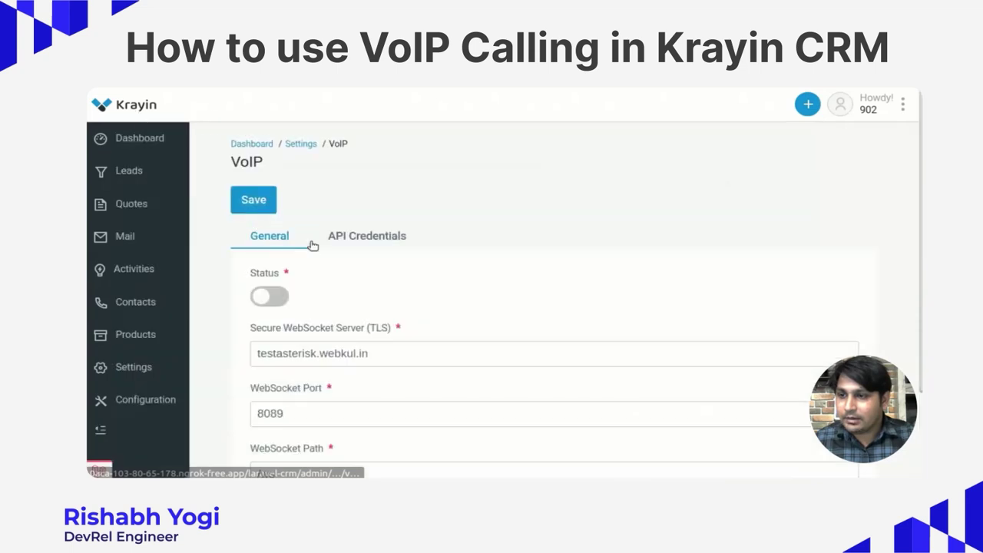
{"action": "left_click", "coordinate": [270, 300]}
{"action": "left_click", "coordinate": [259, 206]}
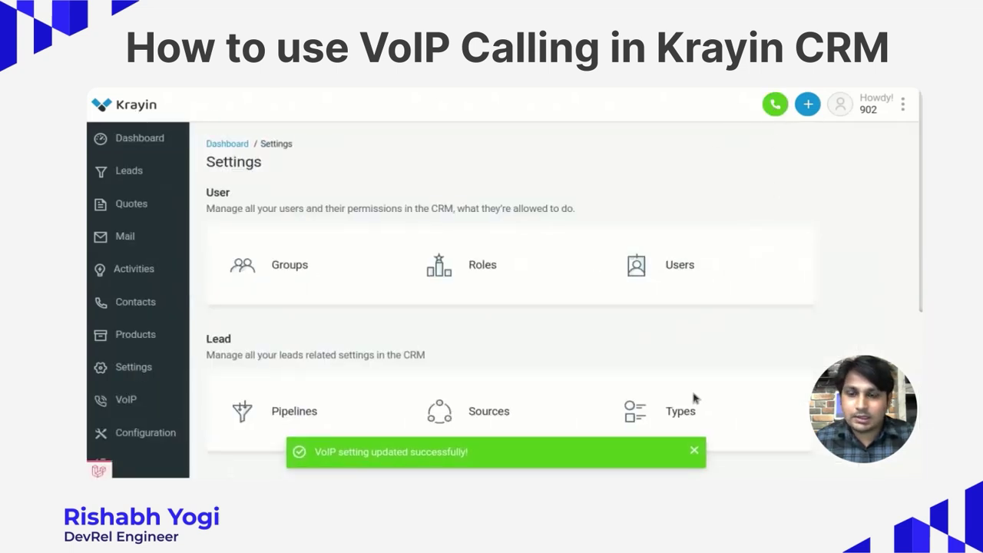
{"action": "left_click", "coordinate": [695, 451]}
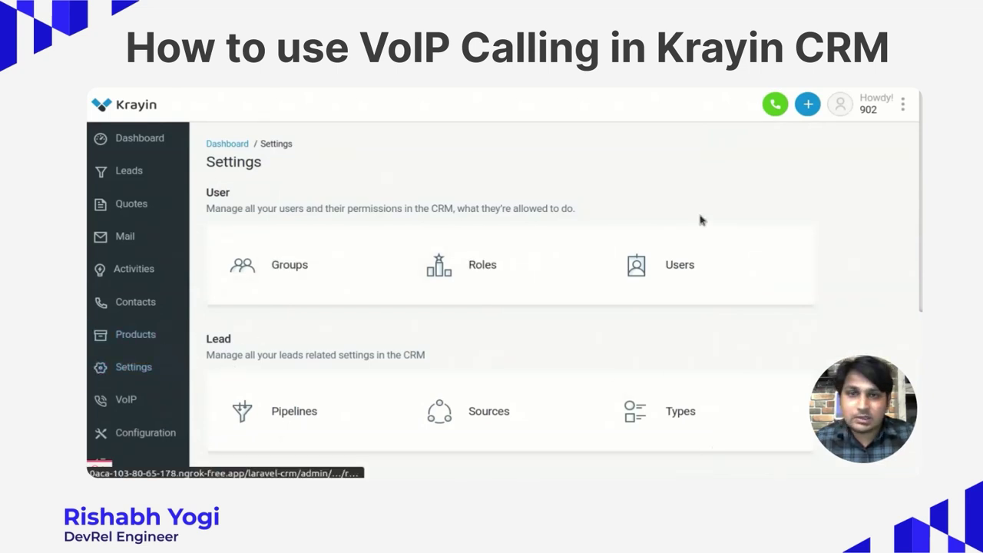
{"action": "left_click", "coordinate": [776, 106]}
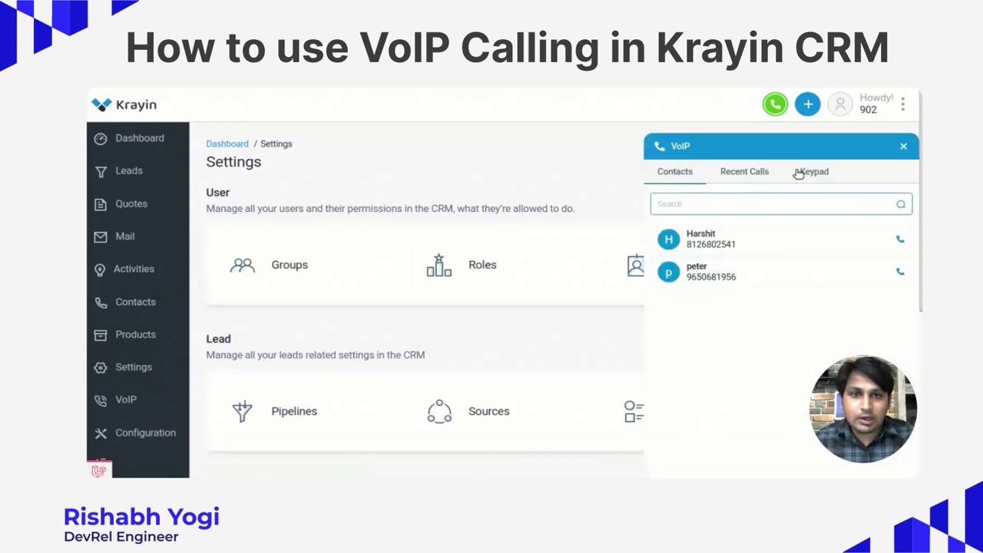
{"action": "left_click", "coordinate": [905, 146]}
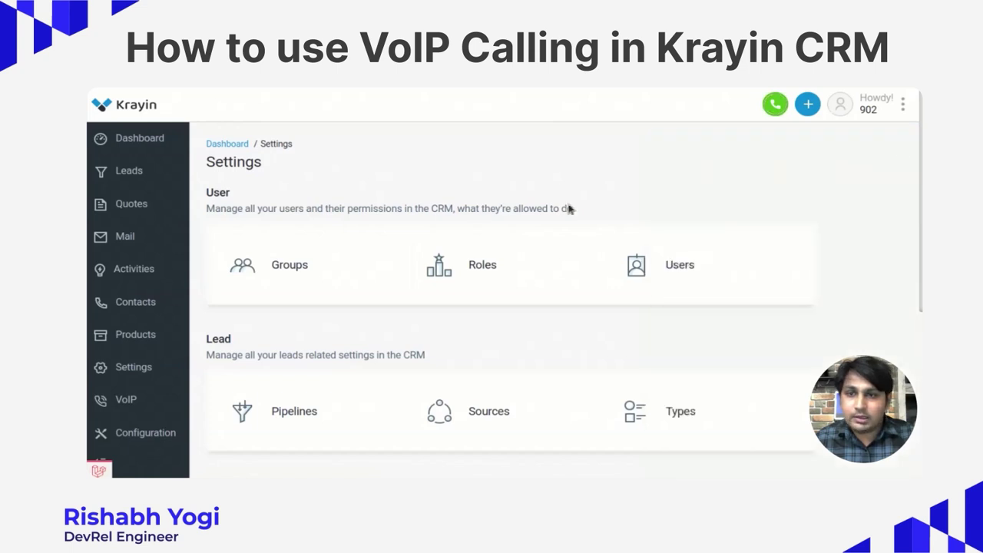
- Edit user 104 and check its VoIP tab, selecting the SIP User value 104
{"action": "left_click", "coordinate": [690, 260]}
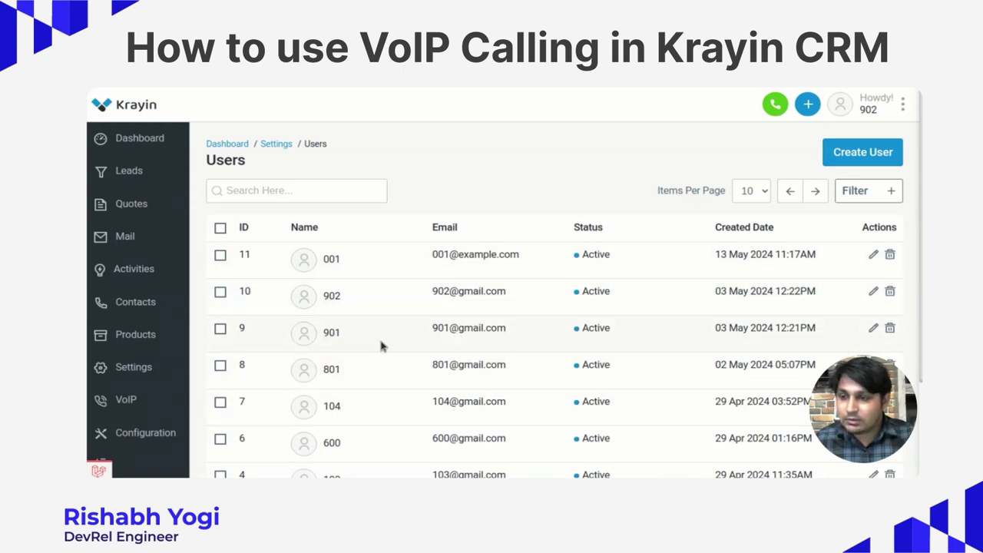
{"action": "scroll", "coordinate": [378, 336], "scroll_direction": "down", "scroll_amount": 1}
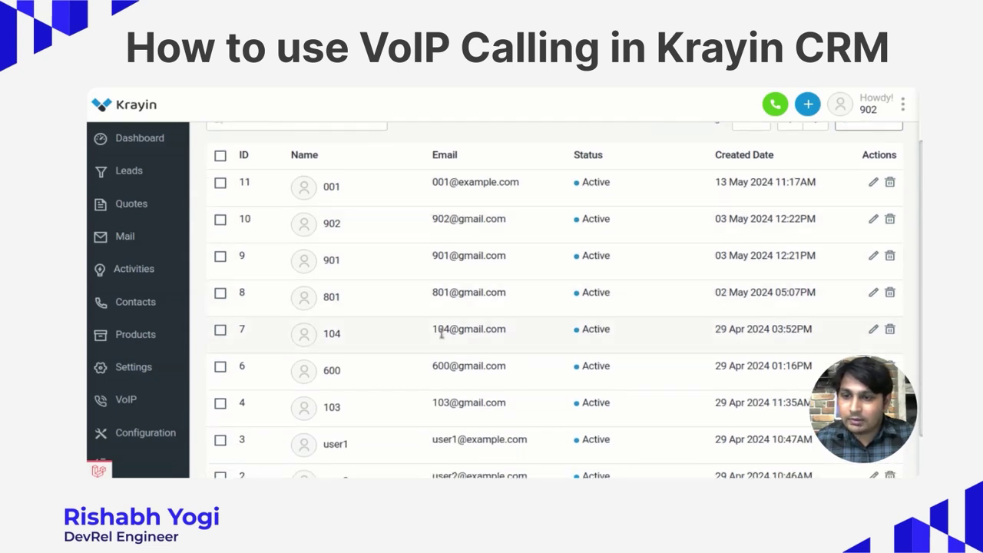
{"action": "left_click", "coordinate": [873, 328]}
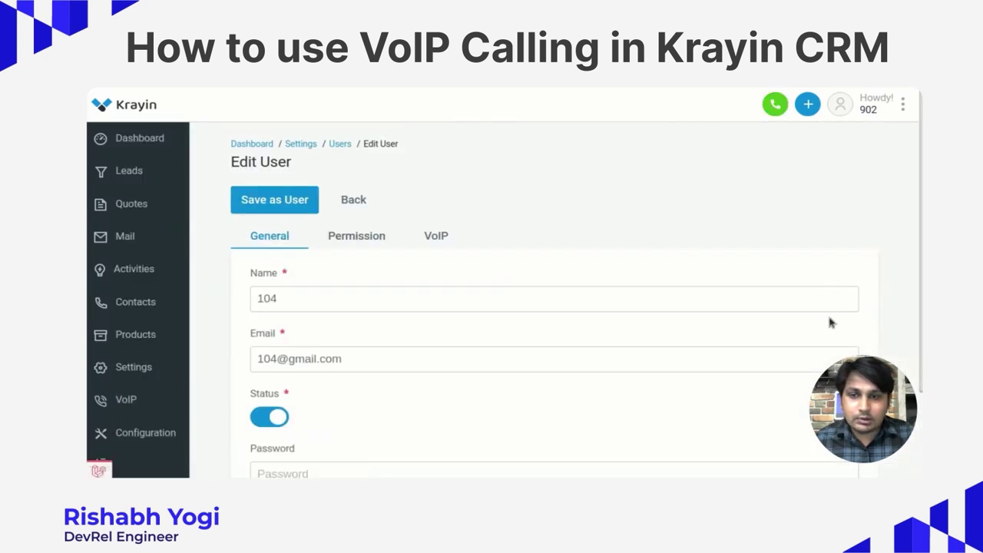
{"action": "left_click", "coordinate": [440, 246]}
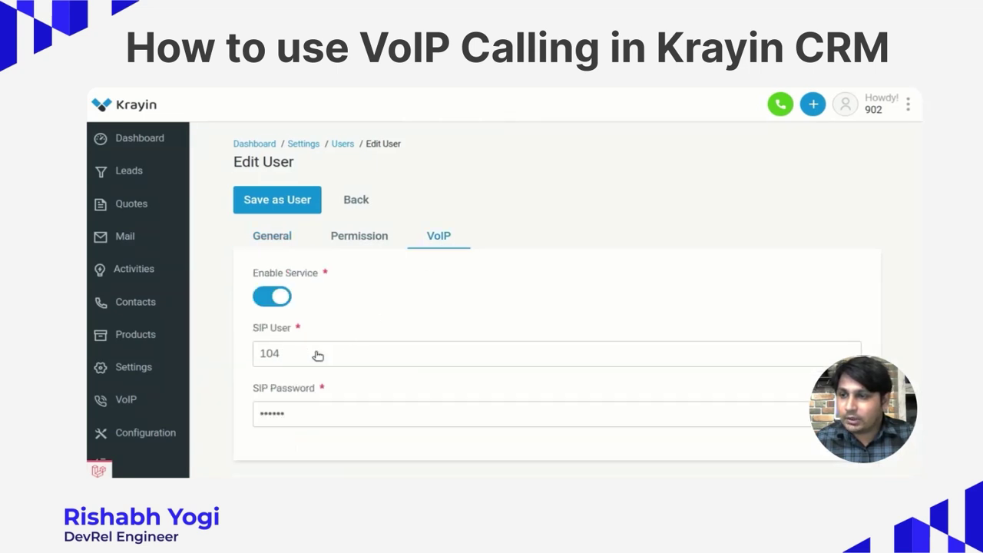
{"action": "left_click_drag", "start_coordinate": [298, 352], "coordinate": [242, 358]}
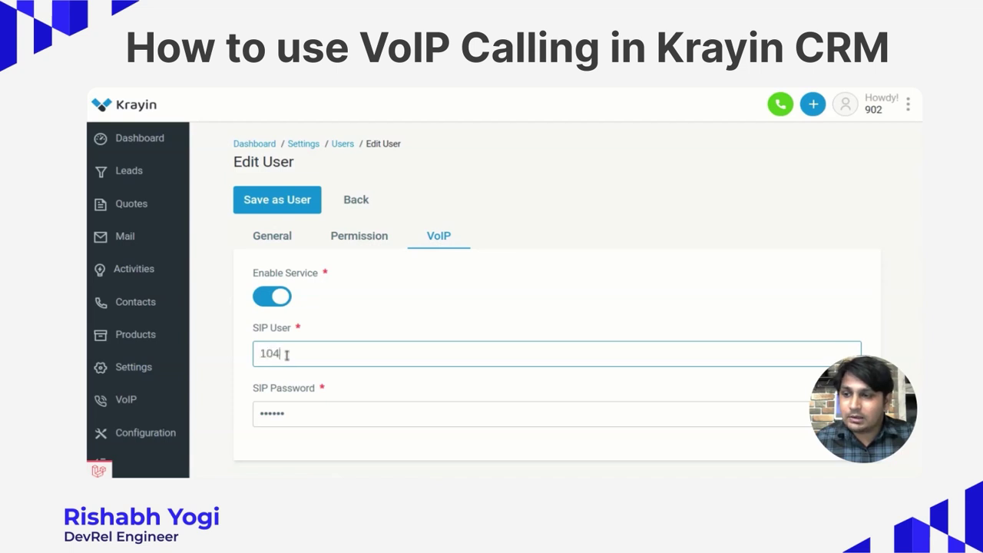
{"action": "double_click", "coordinate": [287, 353]}
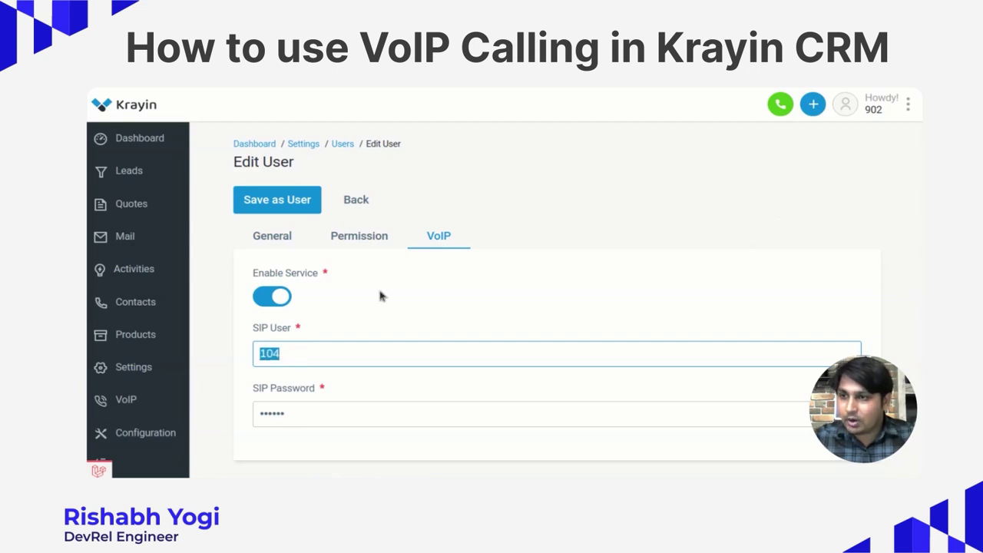
- Dial extension 104 on the keypad, answer the call as 902, and hang up after 9 seconds
{"action": "left_click", "coordinate": [780, 105]}
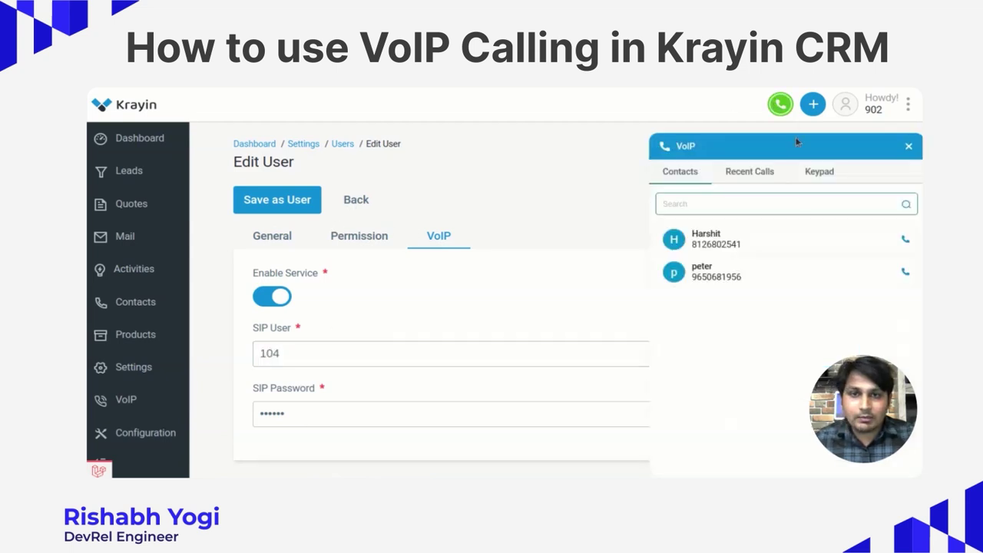
{"action": "left_click", "coordinate": [819, 171]}
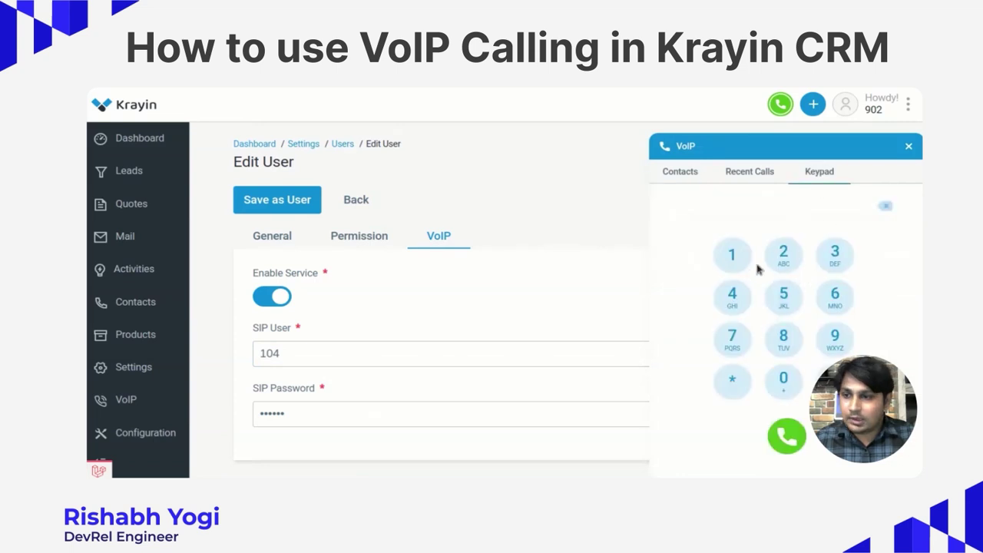
{"action": "left_click", "coordinate": [729, 255]}
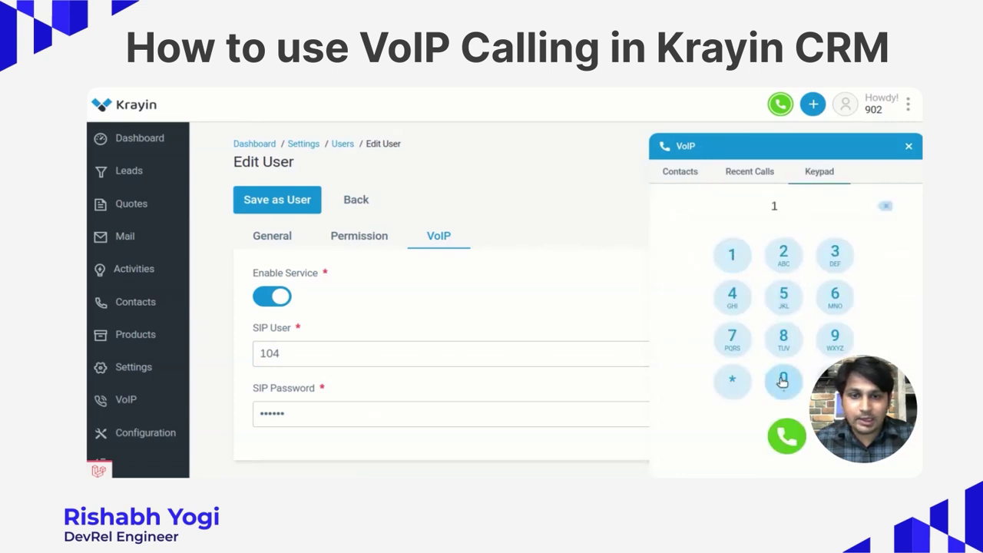
{"action": "left_click", "coordinate": [782, 382]}
{"action": "left_click", "coordinate": [732, 296]}
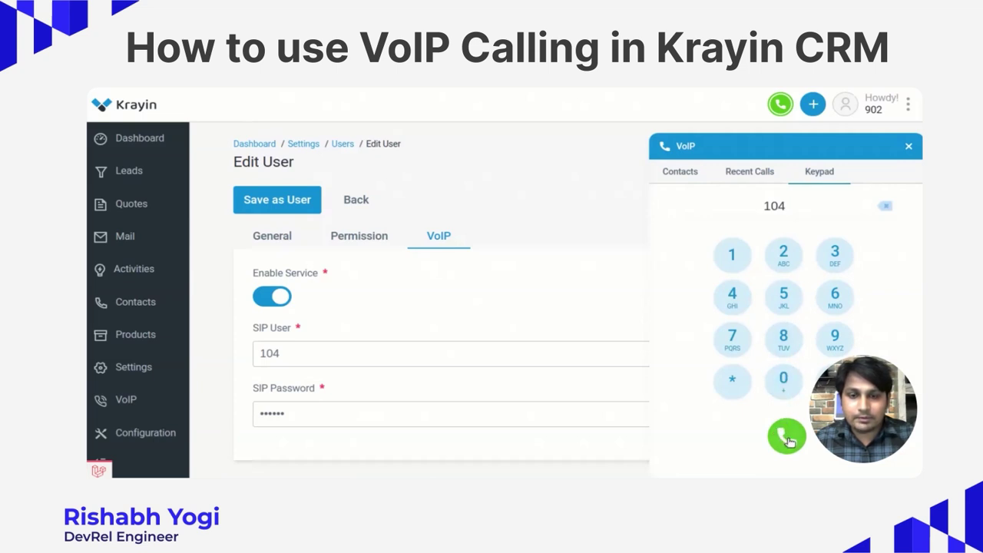
{"action": "left_click", "coordinate": [787, 437]}
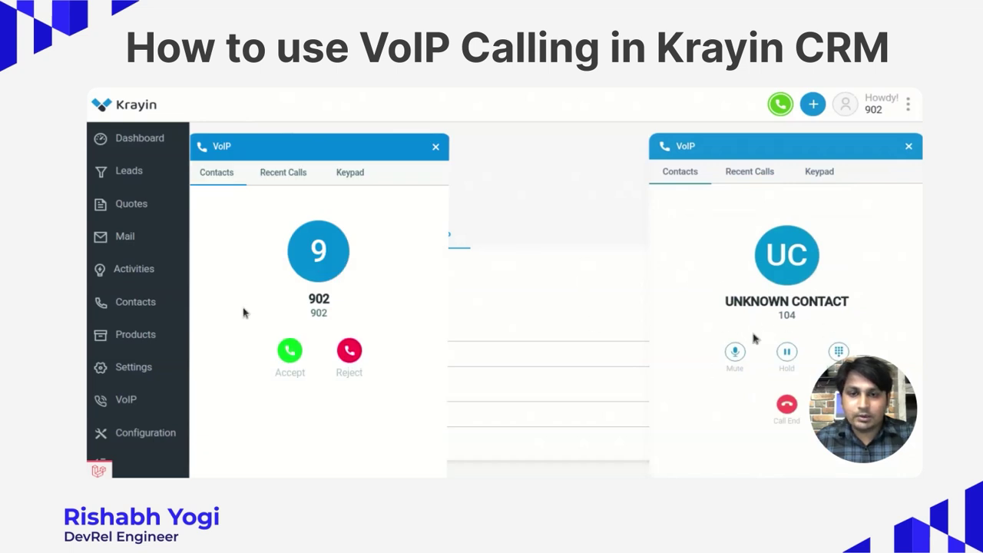
{"action": "left_click", "coordinate": [289, 362]}
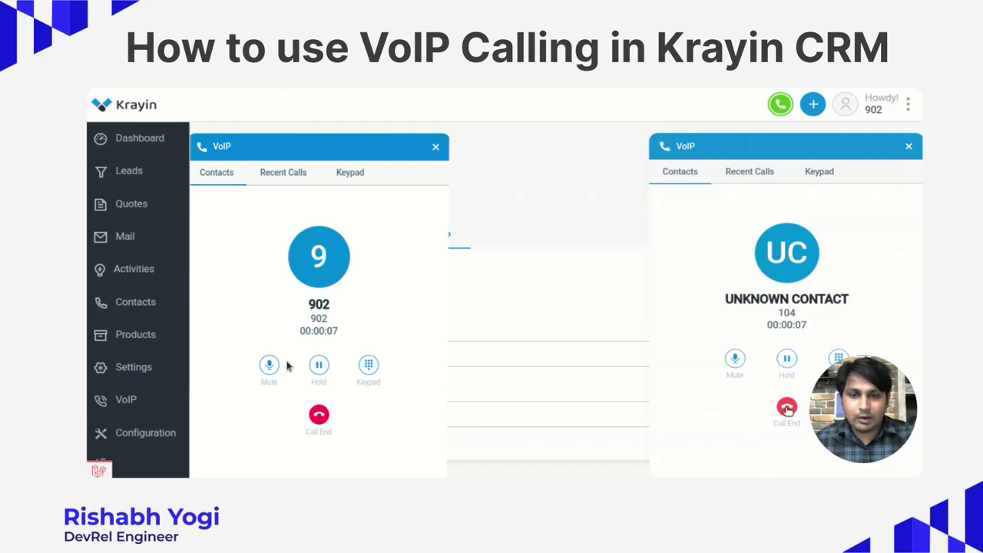
{"action": "left_click", "coordinate": [787, 409]}
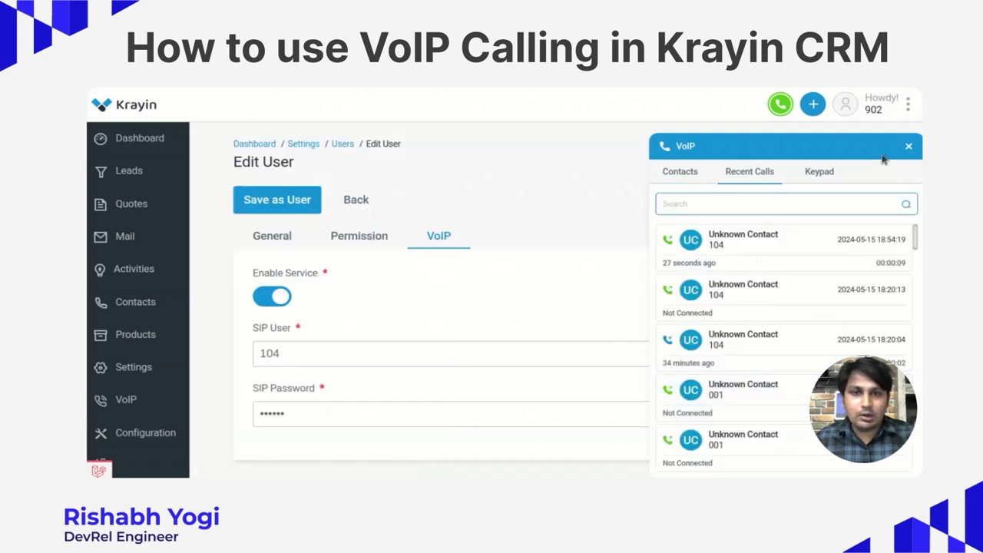
{"action": "left_click", "coordinate": [910, 146]}
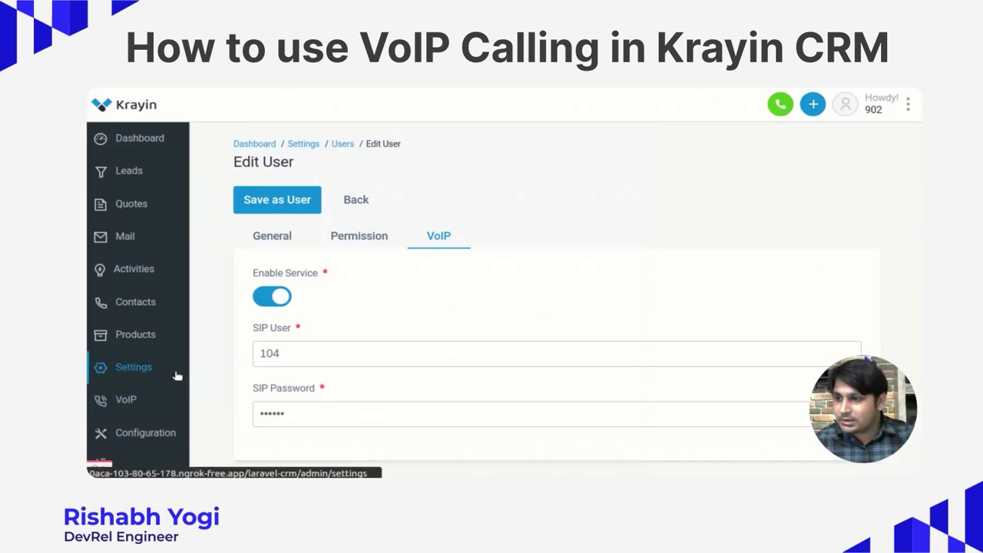
- Search Call Recordings for SIP user 104 on 2024-05-15
{"action": "left_click", "coordinate": [109, 463]}
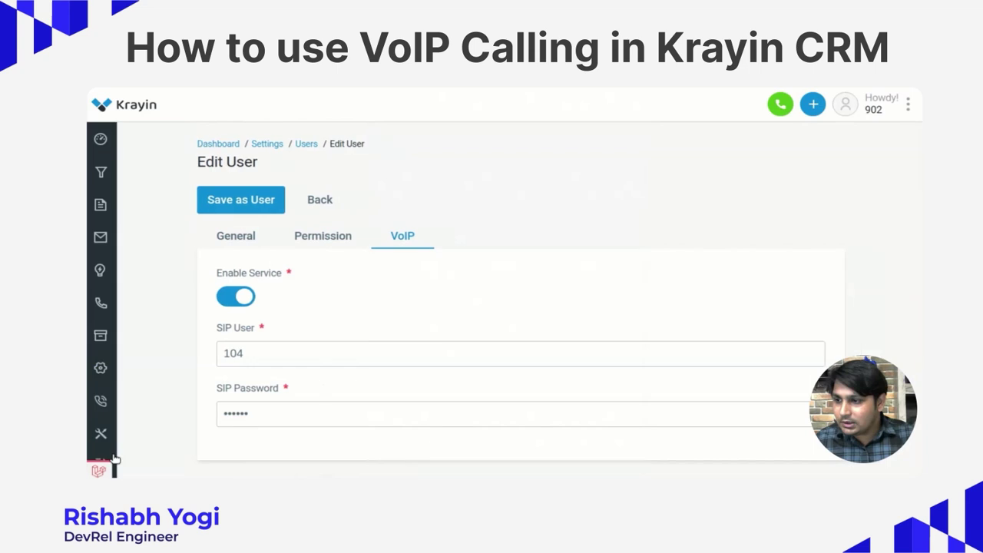
{"action": "mouse_move", "coordinate": [98, 405]}
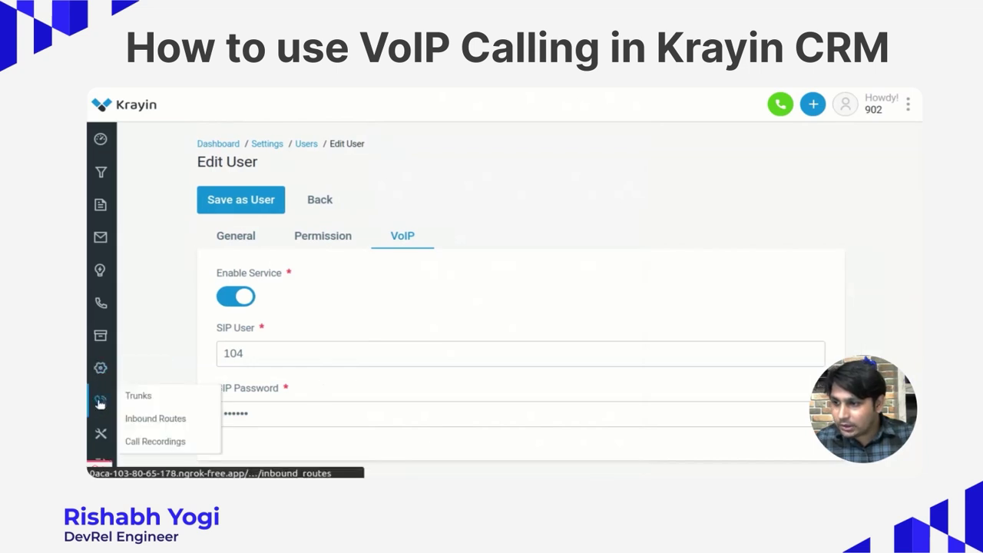
{"action": "left_click", "coordinate": [152, 449]}
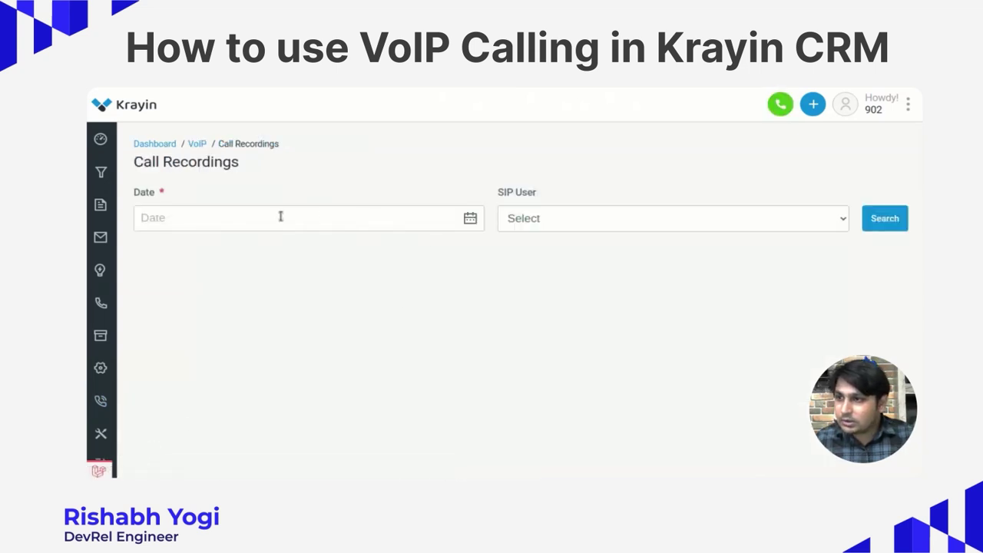
{"action": "left_click", "coordinate": [280, 217]}
{"action": "left_click", "coordinate": [259, 329]}
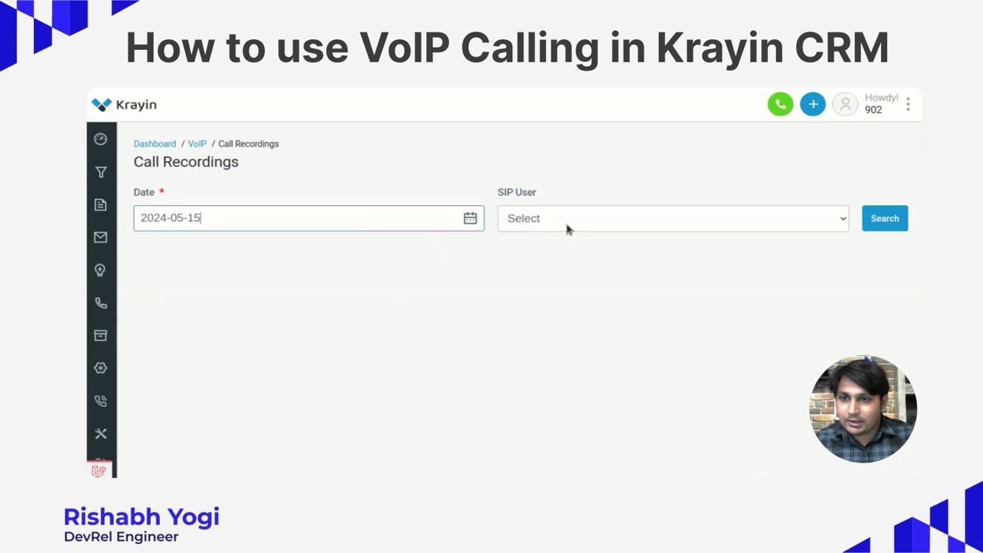
{"action": "left_click", "coordinate": [569, 223]}
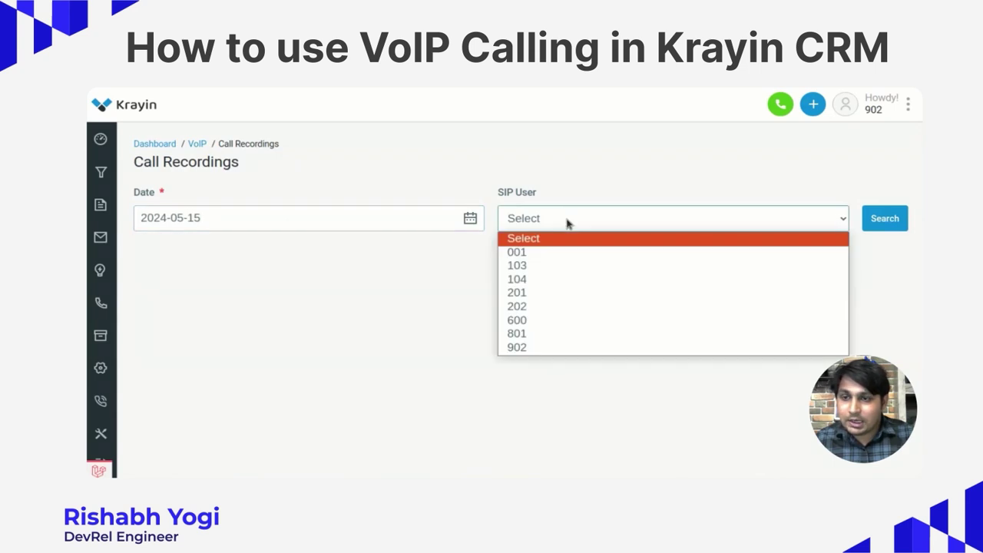
{"action": "left_click", "coordinate": [521, 281]}
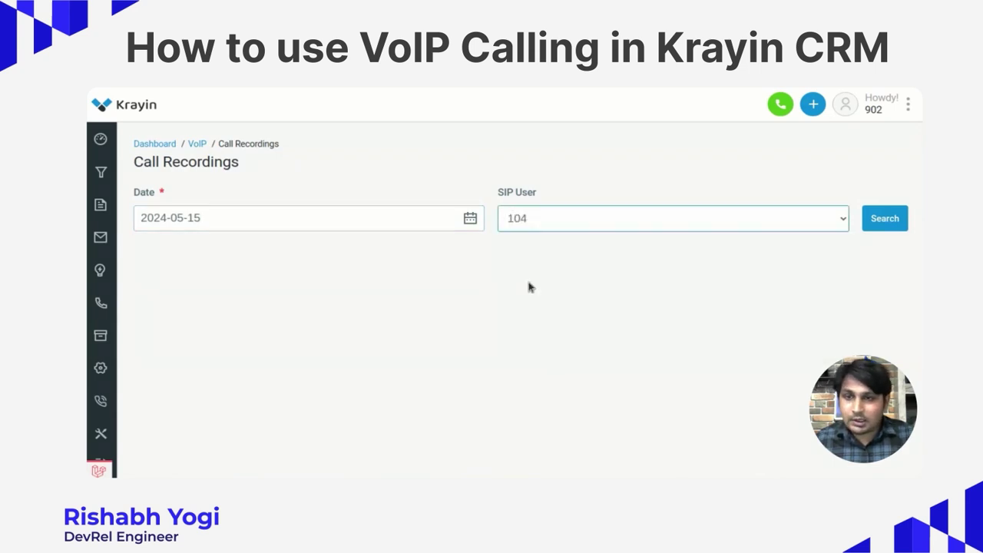
{"action": "left_click", "coordinate": [889, 221]}
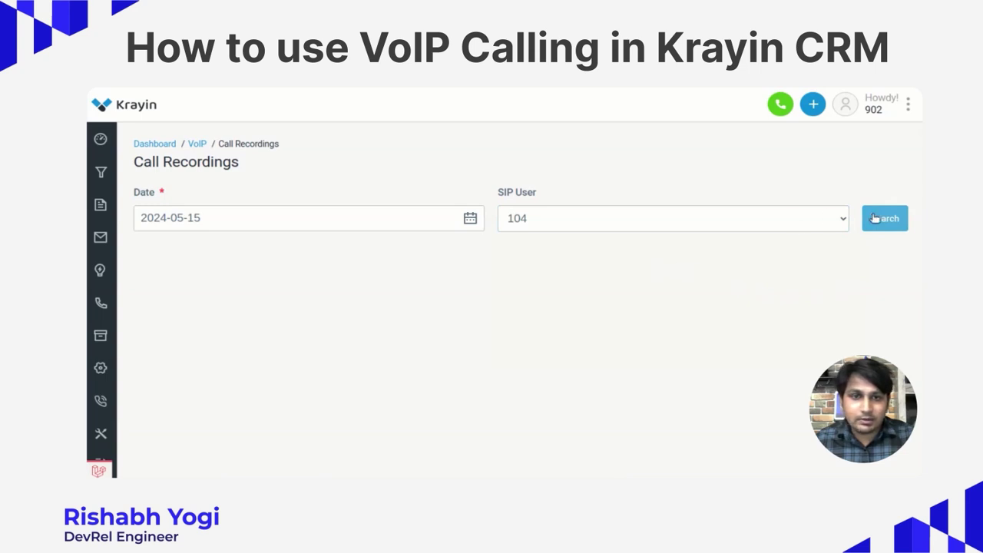
- Re-pick SIP user 104 and date 2024-05-15 and rerun the search, which returns 'Something went wrong!'
{"action": "left_click", "coordinate": [608, 222]}
{"action": "left_click", "coordinate": [526, 280]}
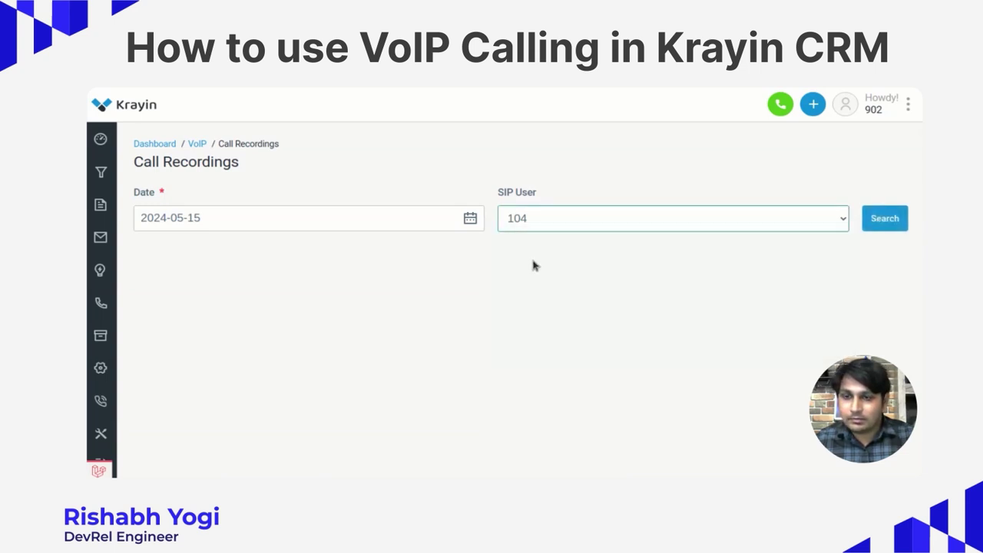
{"action": "left_click", "coordinate": [447, 217]}
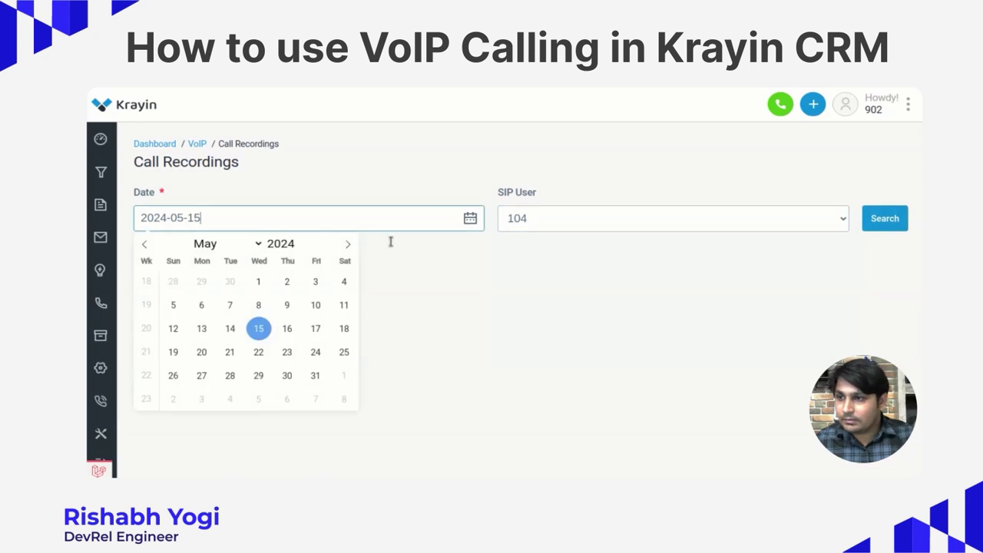
{"action": "left_click", "coordinate": [255, 328]}
{"action": "left_click", "coordinate": [596, 217]}
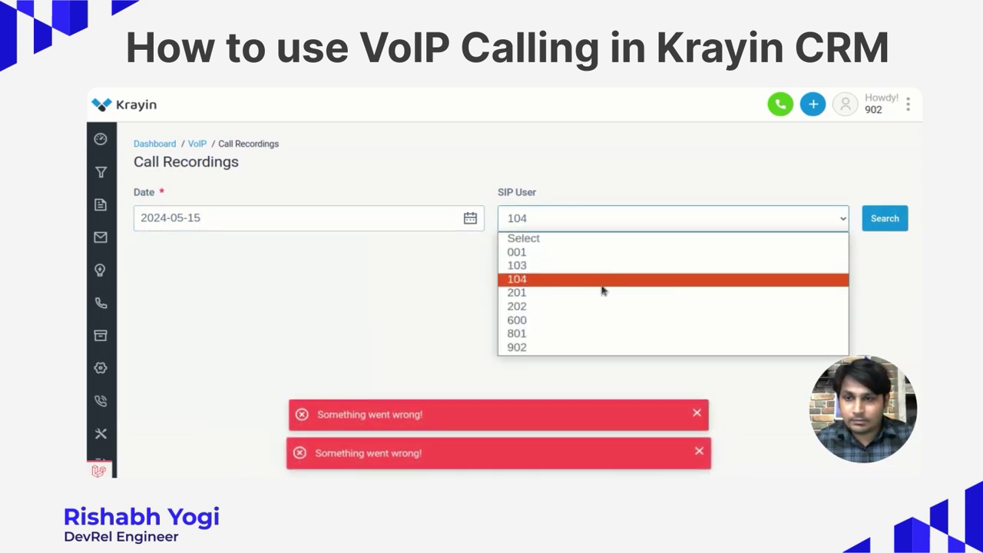
{"action": "left_click", "coordinate": [601, 282]}
{"action": "left_click", "coordinate": [874, 219]}
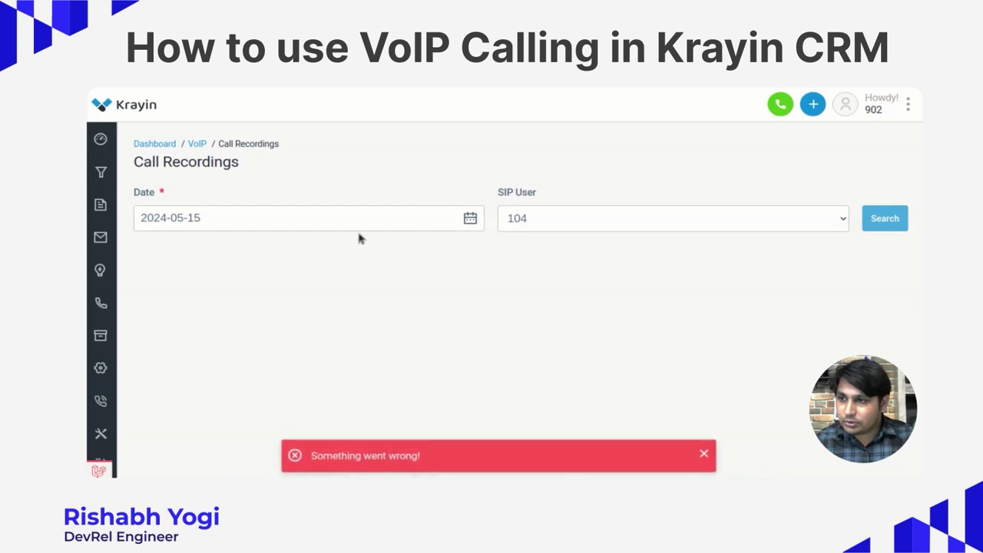
{"action": "left_click", "coordinate": [780, 105]}
- Call 104 from extension 902, answer and end it, then rerun the 104 / 2024-05-15 recordings search
{"action": "left_click", "coordinate": [817, 173]}
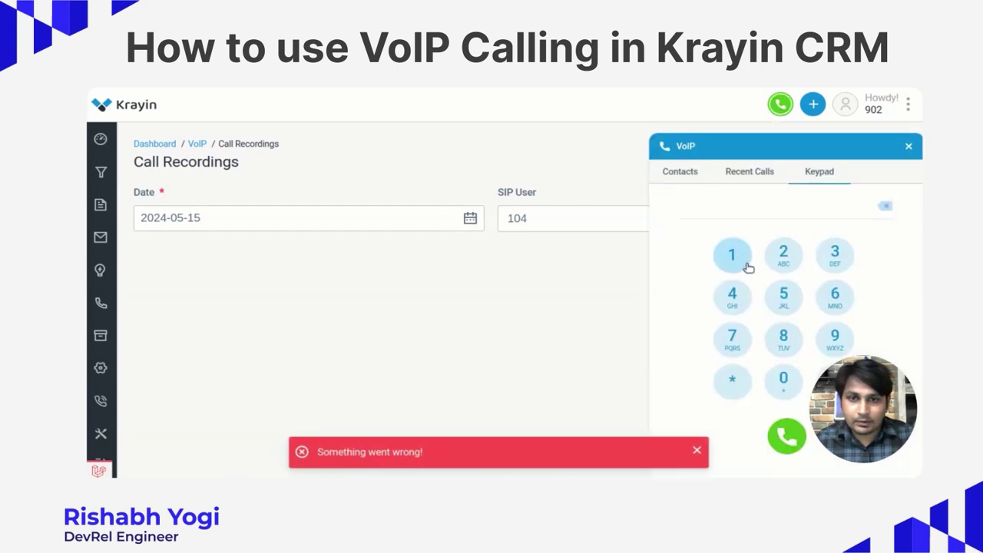
{"action": "left_click", "coordinate": [743, 263]}
{"action": "left_click", "coordinate": [784, 380]}
{"action": "left_click", "coordinate": [732, 294]}
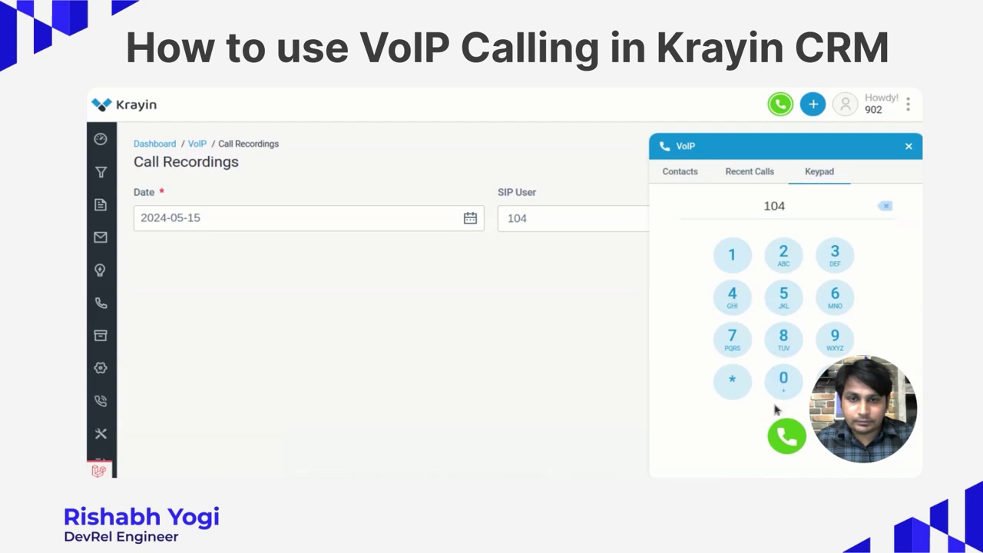
{"action": "left_click", "coordinate": [787, 437]}
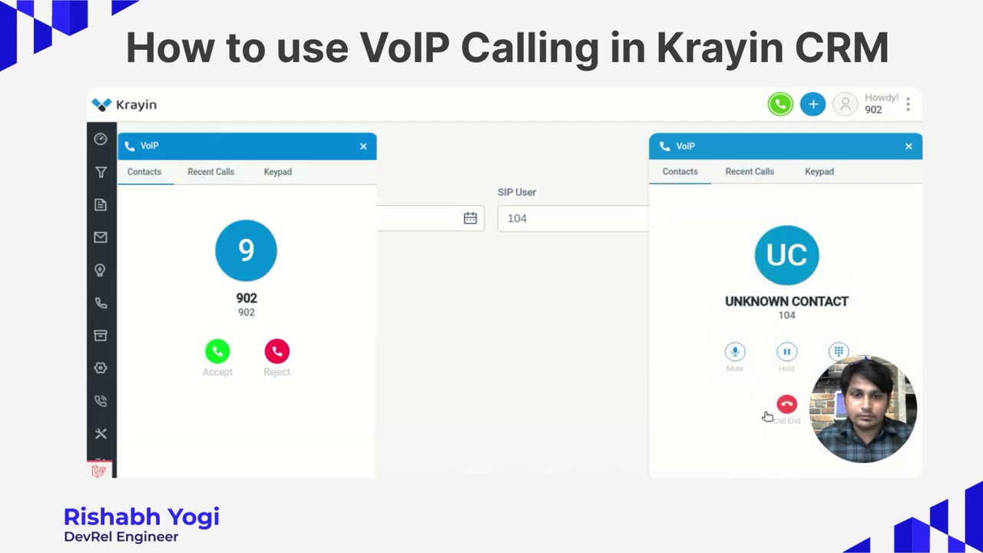
{"action": "left_click", "coordinate": [217, 353]}
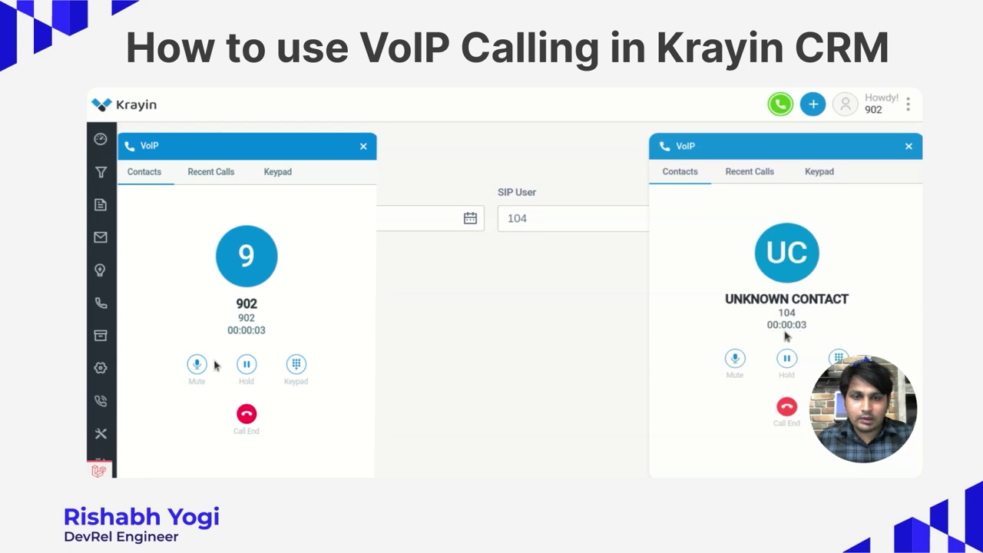
{"action": "left_click", "coordinate": [786, 407]}
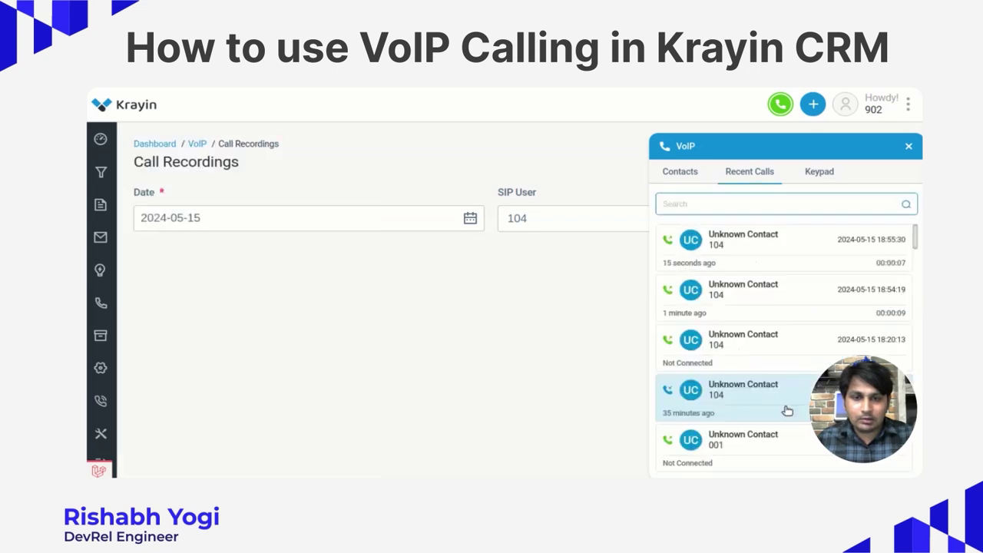
{"action": "left_click", "coordinate": [909, 149]}
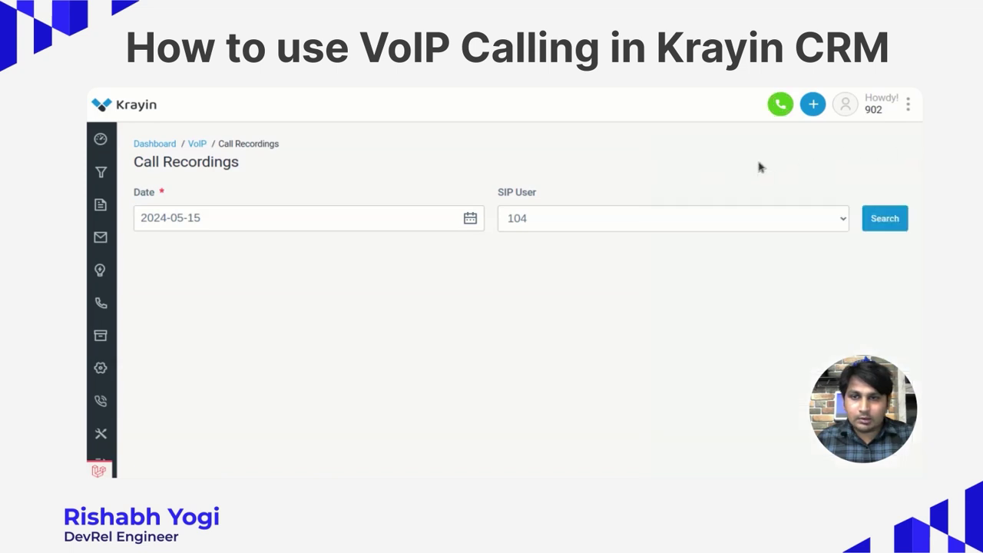
{"action": "left_click", "coordinate": [888, 220]}
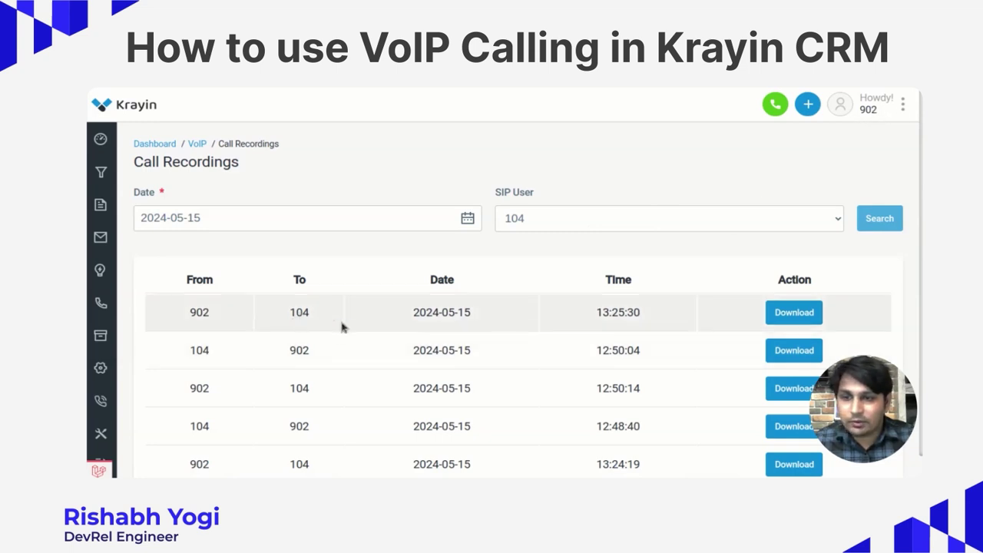
- Download the first call recording from the 104 / 2024-05-15 results
{"action": "left_click", "coordinate": [813, 315]}
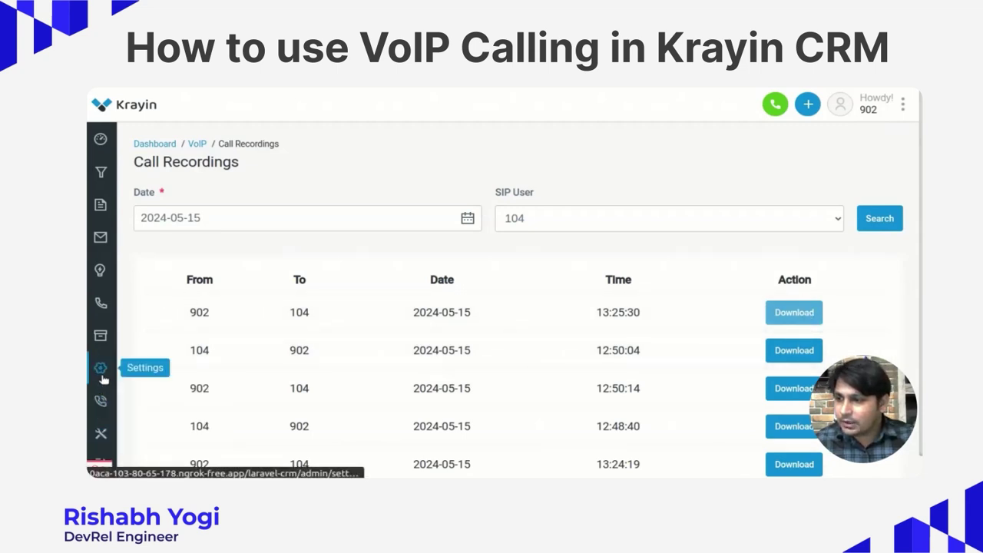
{"action": "mouse_move", "coordinate": [104, 399]}
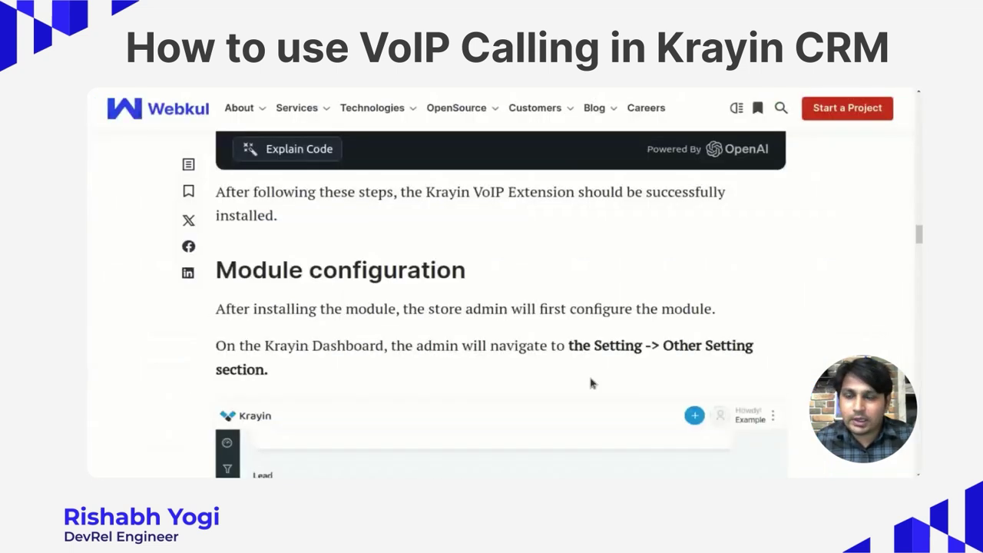
{"action": "scroll", "coordinate": [605, 390], "scroll_direction": "up", "scroll_amount": 5}
- Scroll through the VoIP guide's requirements and install steps, then highlight the inbound routes feature description
{"action": "scroll", "coordinate": [606, 391], "scroll_direction": "up", "scroll_amount": 15}
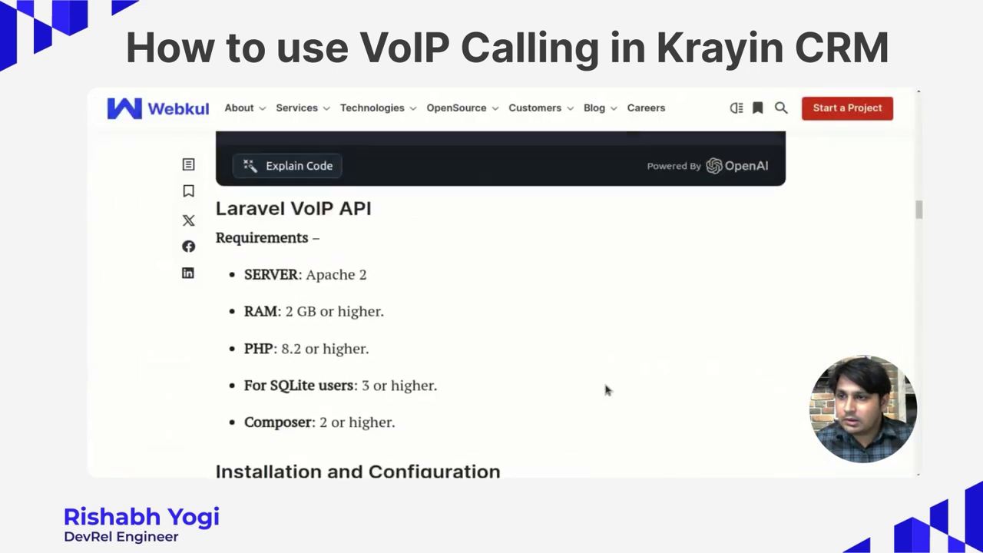
{"action": "scroll", "coordinate": [606, 390], "scroll_direction": "down", "scroll_amount": 10}
{"action": "scroll", "coordinate": [609, 390], "scroll_direction": "up", "scroll_amount": 20}
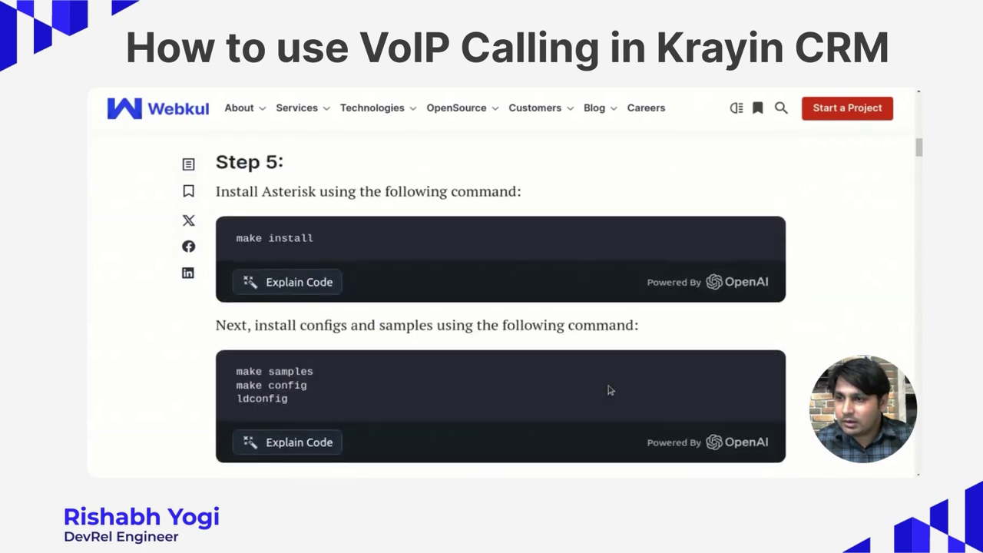
{"action": "scroll", "coordinate": [609, 390], "scroll_direction": "up", "scroll_amount": 3}
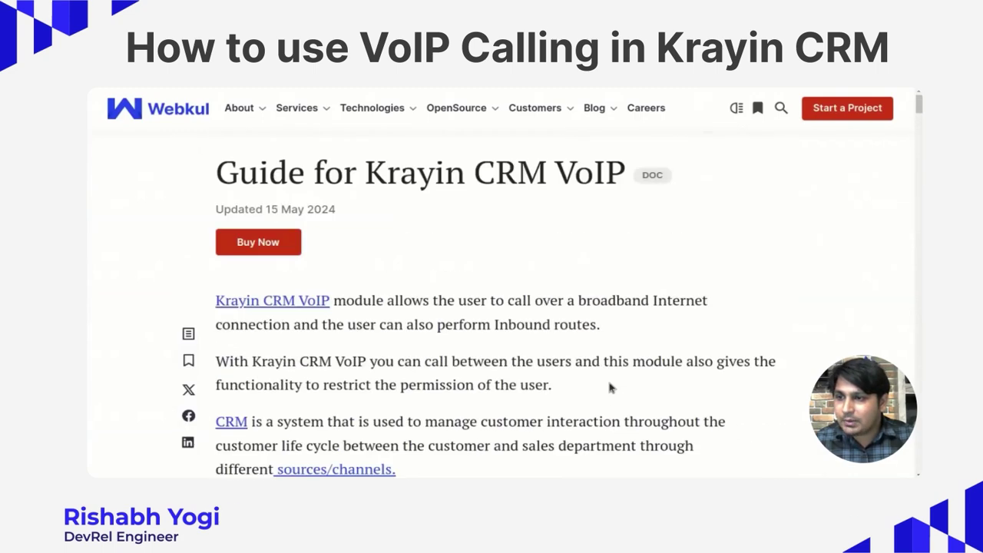
{"action": "scroll", "coordinate": [611, 399], "scroll_direction": "down", "scroll_amount": 3}
{"action": "scroll", "coordinate": [318, 368], "scroll_direction": "down", "scroll_amount": 4}
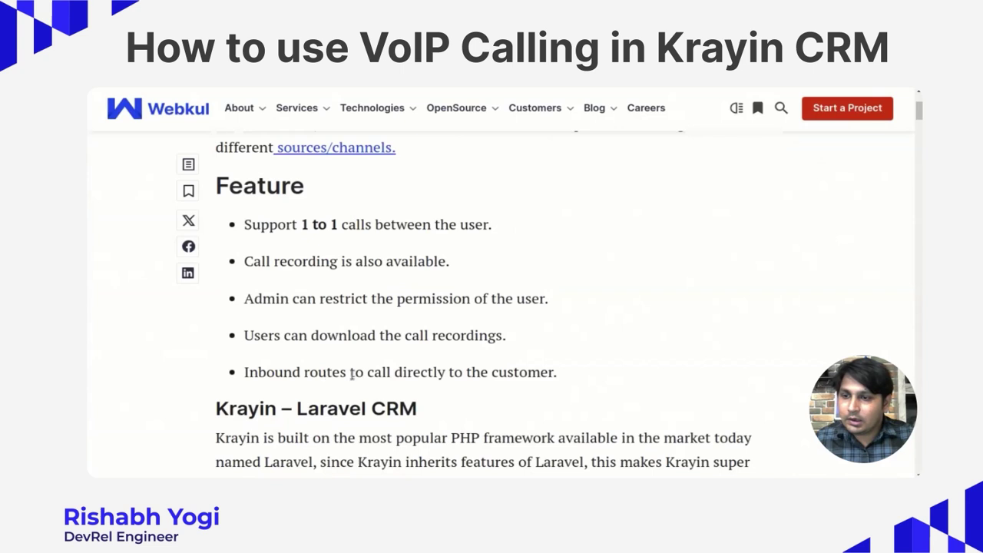
{"action": "left_click_drag", "start_coordinate": [346, 374], "coordinate": [459, 372]}
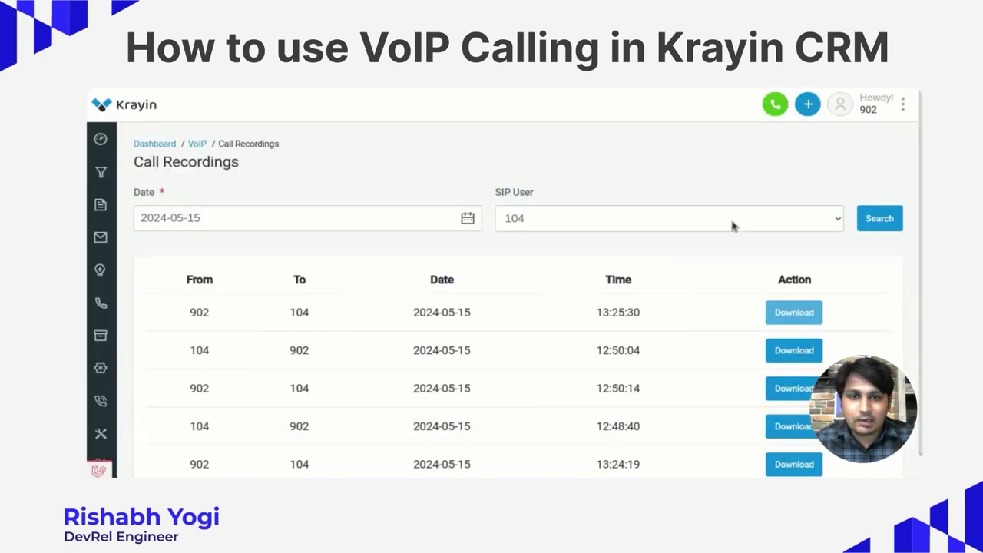
- Enter the number 0890 on the VoIP panel's dial pad
{"action": "left_click", "coordinate": [775, 104]}
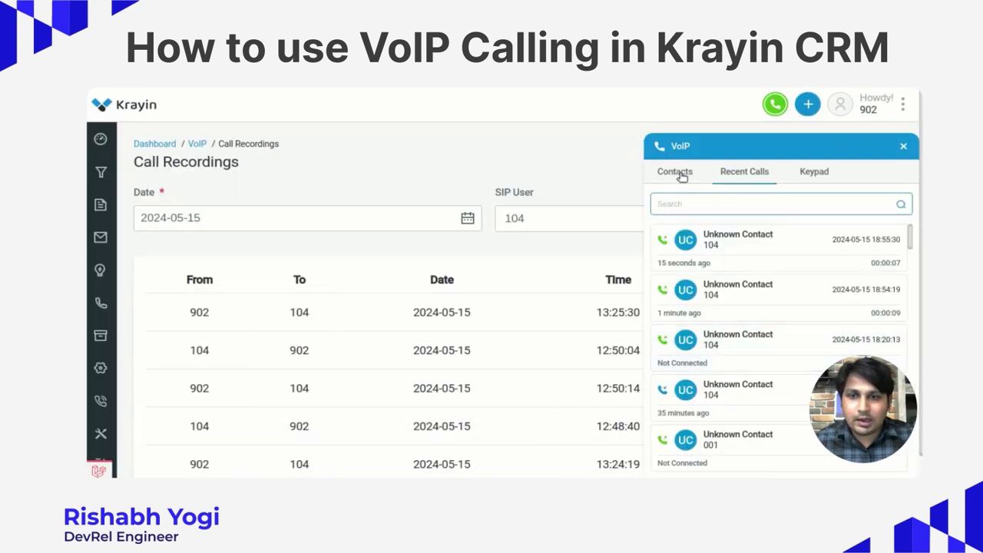
{"action": "left_click", "coordinate": [814, 172]}
{"action": "left_click", "coordinate": [778, 378]}
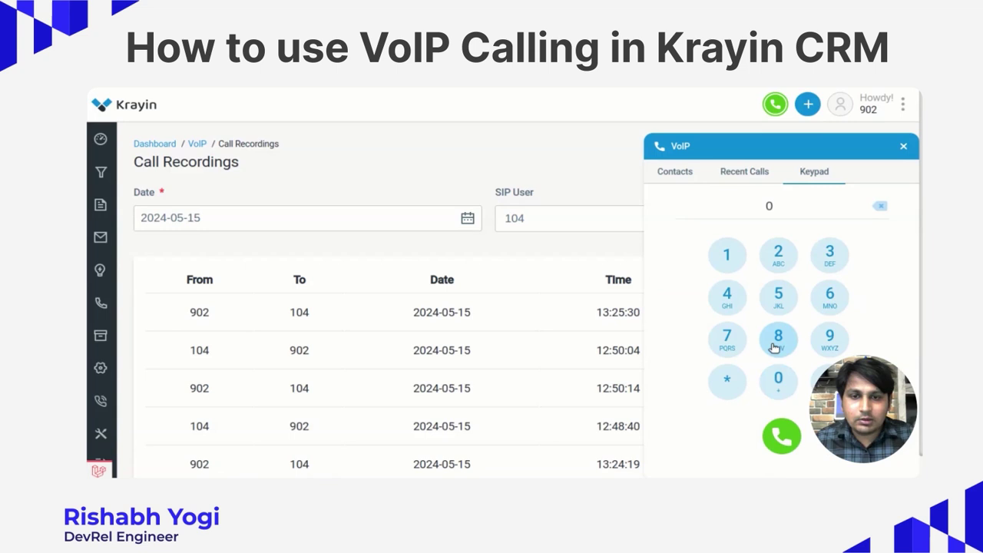
{"action": "left_click", "coordinate": [778, 335]}
{"action": "left_click", "coordinate": [829, 336]}
{"action": "left_click", "coordinate": [778, 377]}
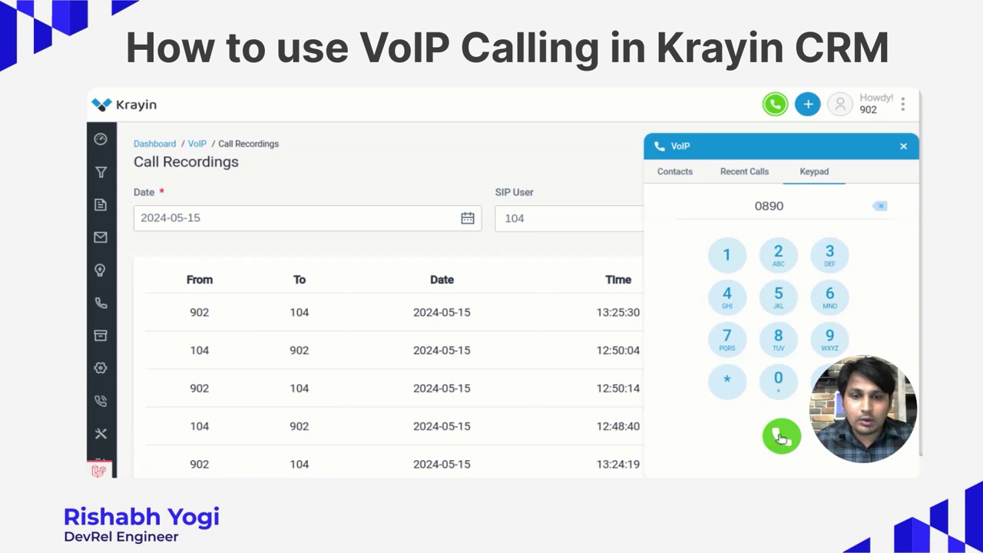
- Close the dialer without calling and go to the VoIP Inbound Routes list
{"action": "left_click", "coordinate": [903, 147]}
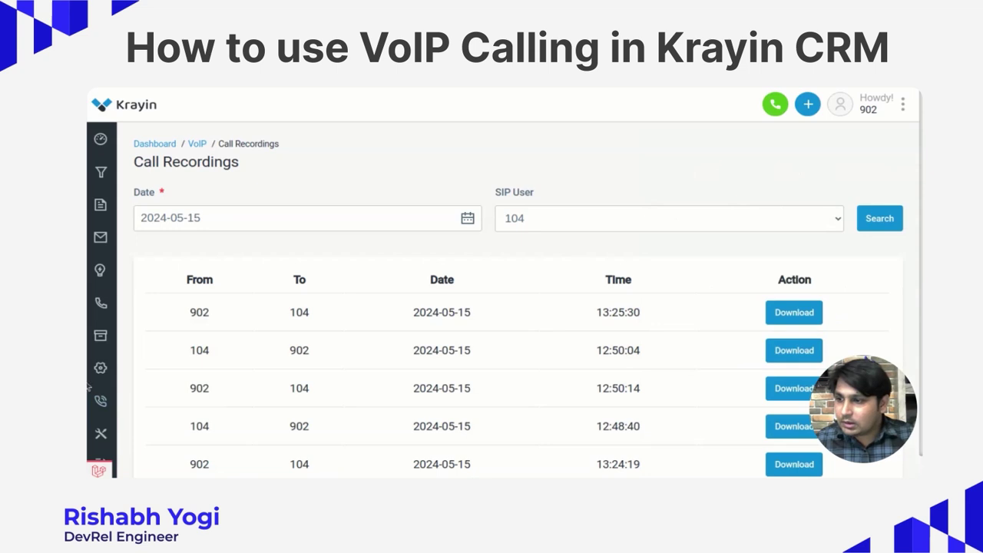
{"action": "mouse_move", "coordinate": [100, 400]}
{"action": "left_click", "coordinate": [148, 416]}
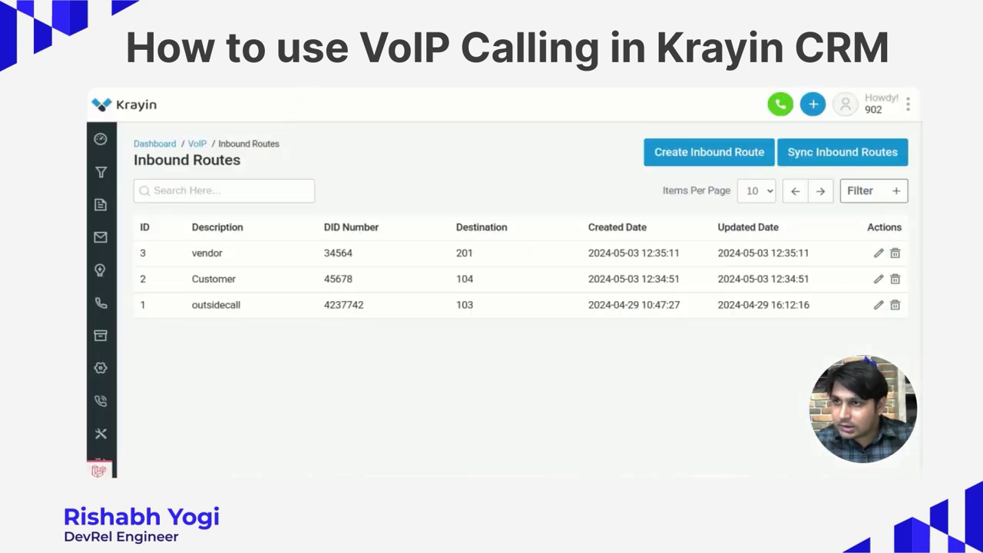
- Go to the VoIP Trunks list, start a new trunk, then abandon it and return to the list
{"action": "mouse_move", "coordinate": [102, 403]}
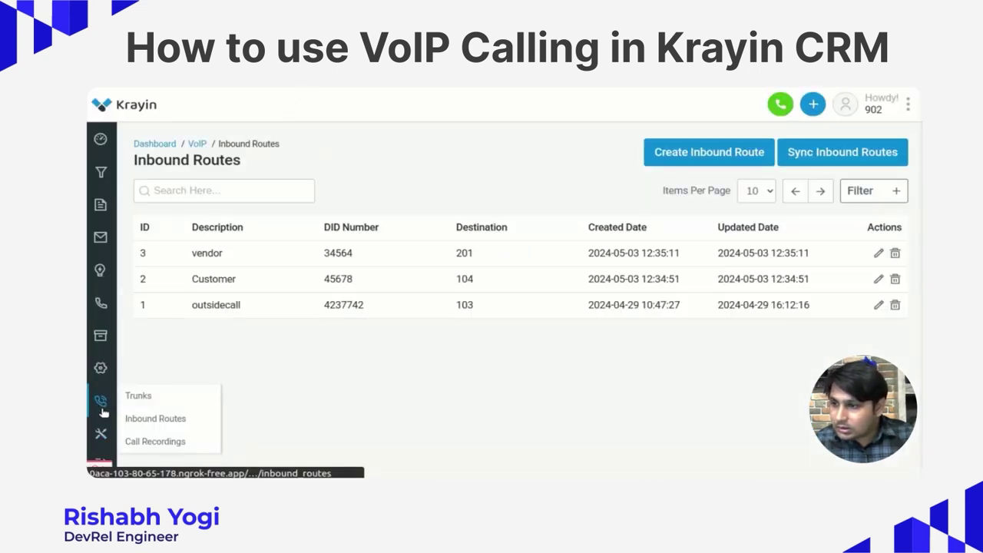
{"action": "left_click", "coordinate": [151, 402]}
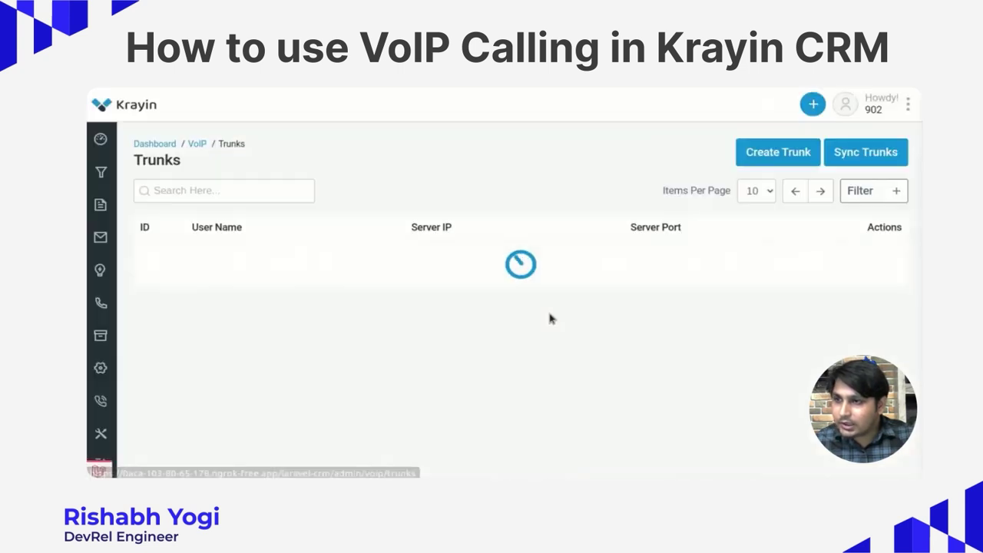
{"action": "left_click", "coordinate": [781, 152]}
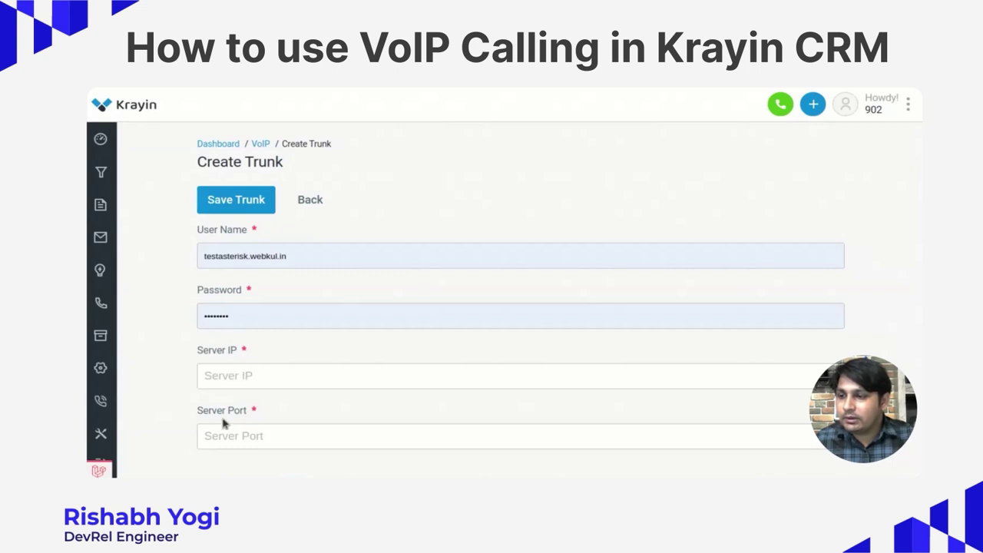
{"action": "left_click", "coordinate": [310, 201]}
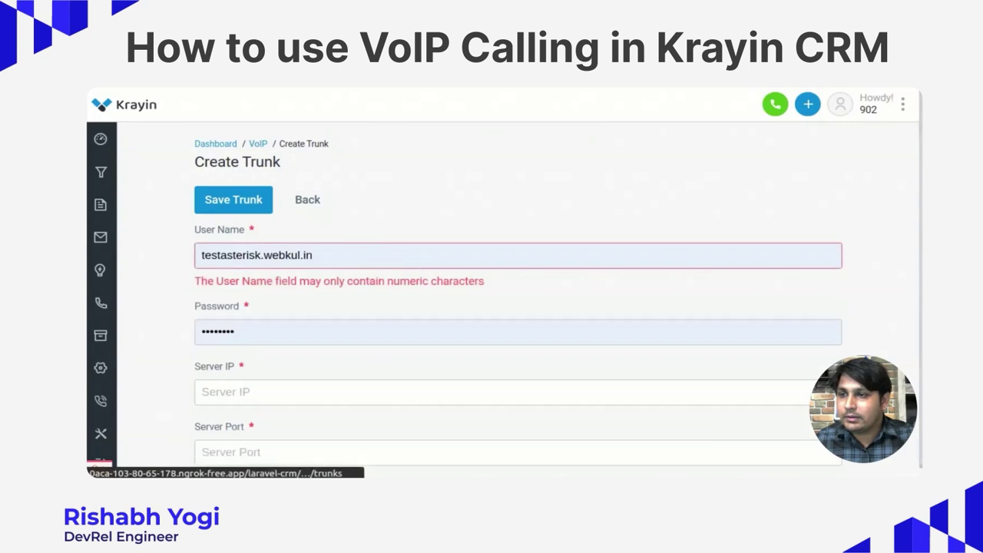